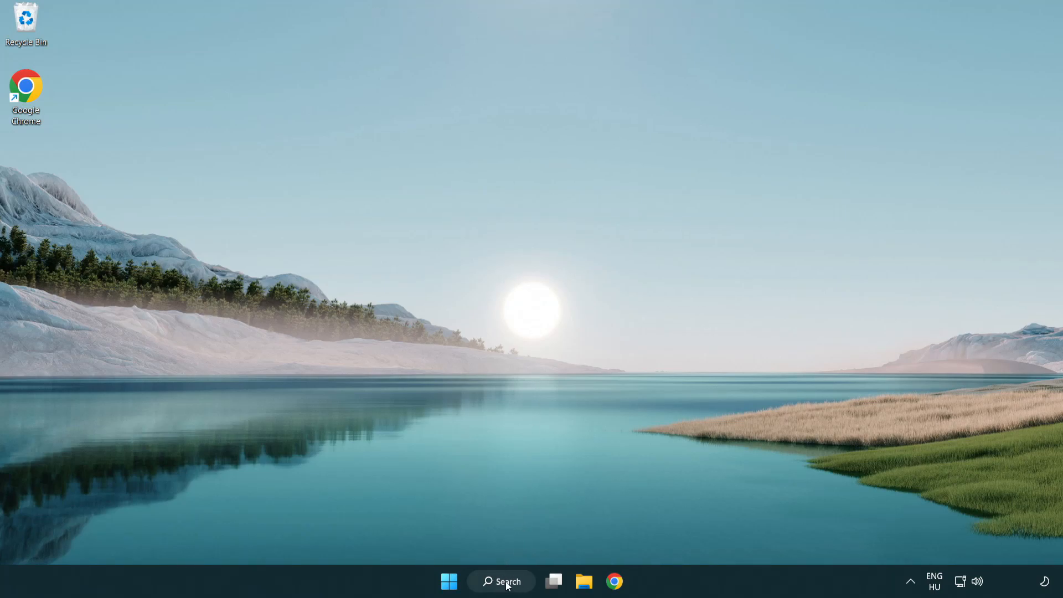
- Search Windows for "device manager" from the taskbar
left_click(499, 583)
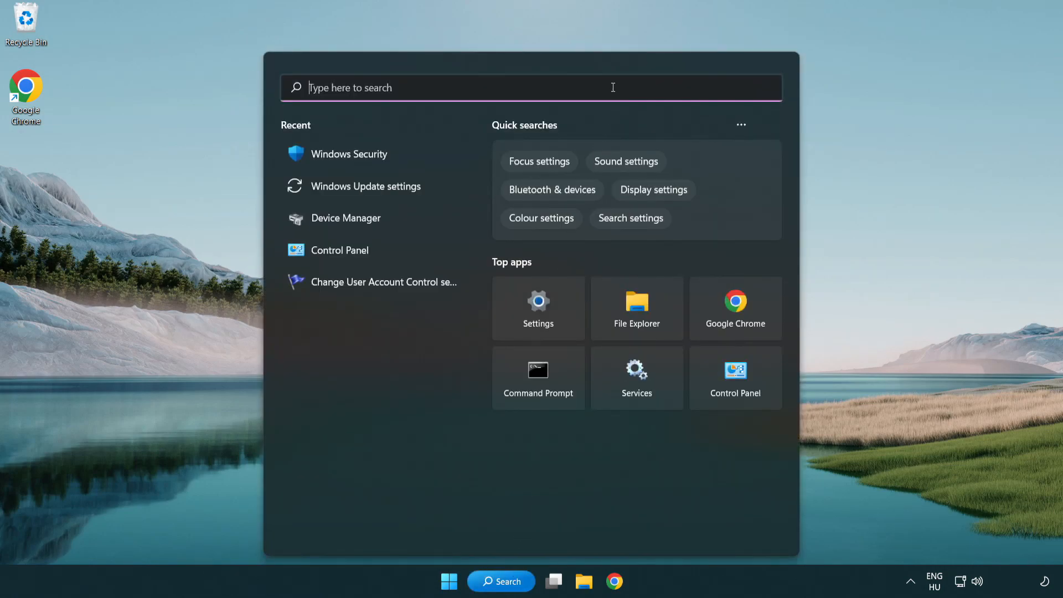
type("devic")
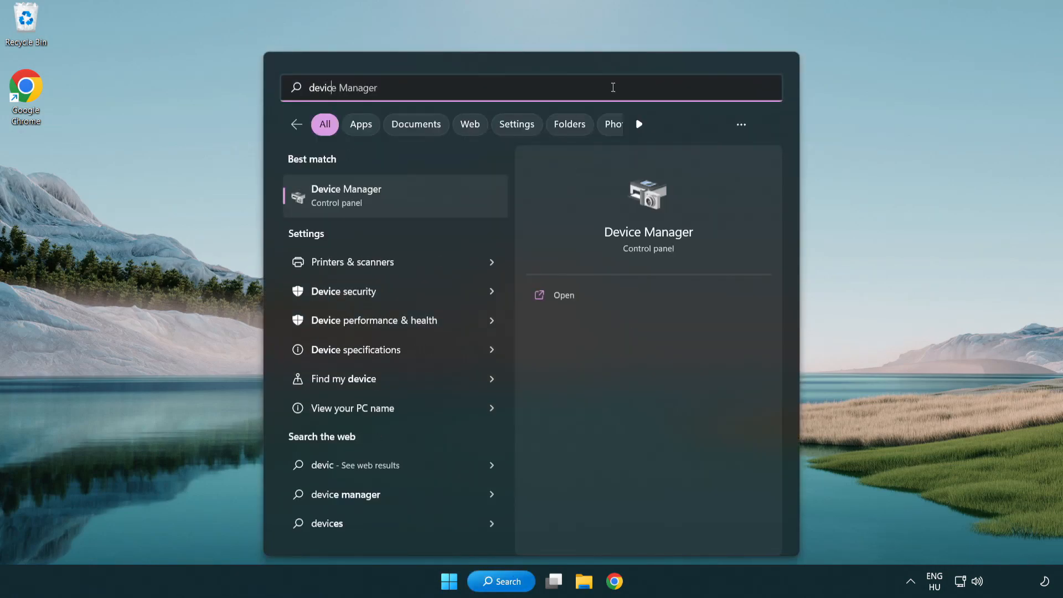
type("e manager")
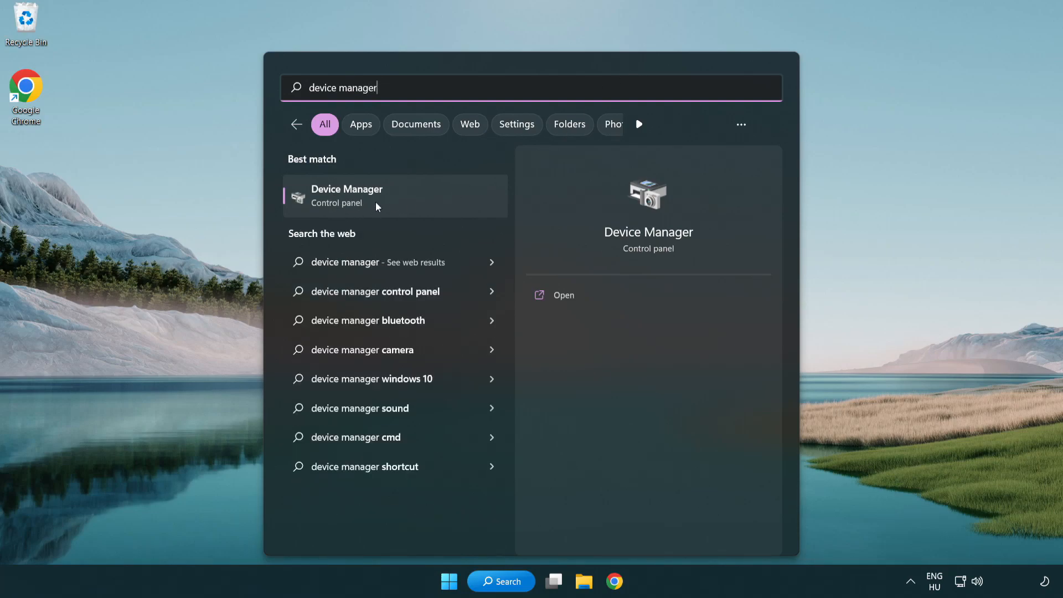
- Launch Device Manager, expand Display adapters and bring up the VMware SVGA 3D adapter's context menu
left_click(424, 200)
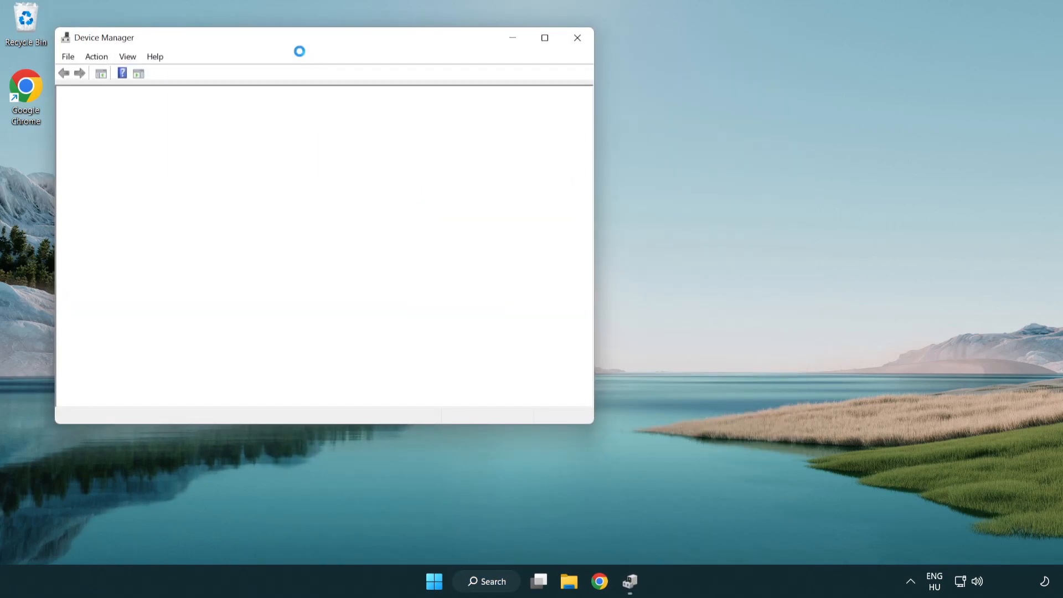
left_click_drag(291, 39, 468, 106)
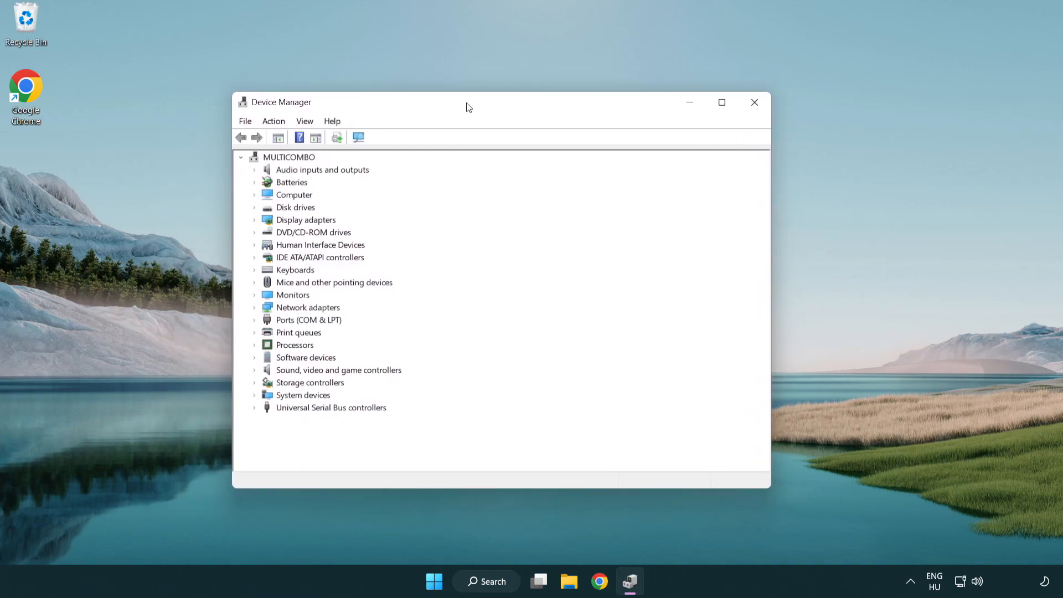
left_click(266, 220)
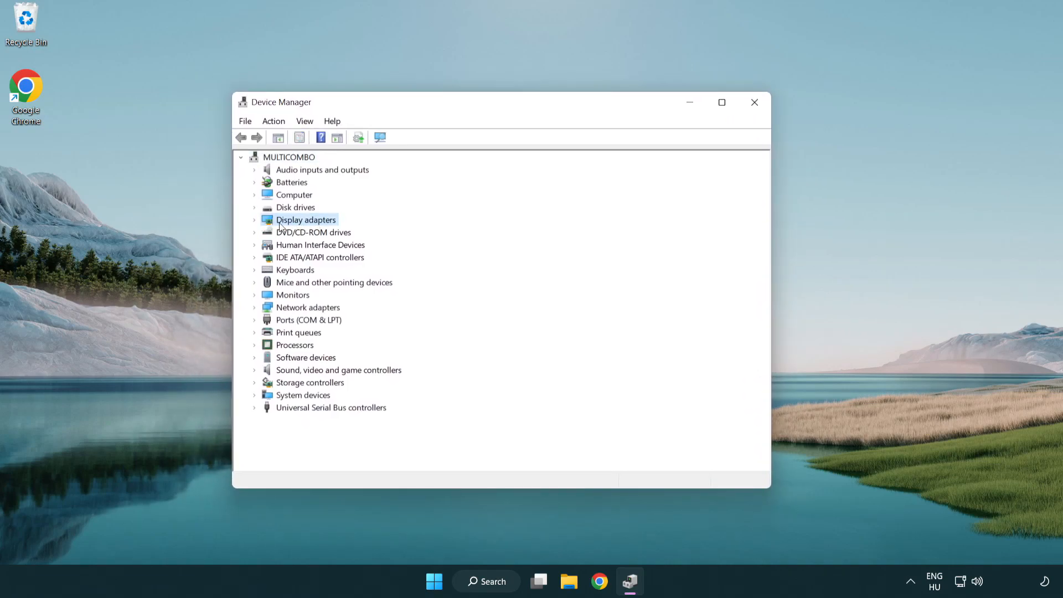
left_click(255, 221)
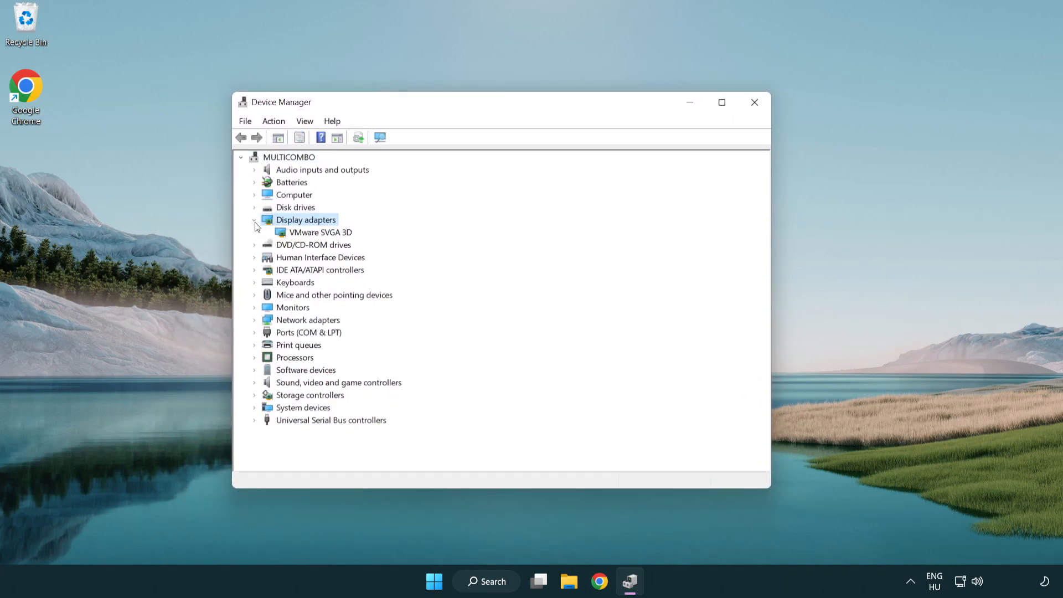
left_click(316, 235)
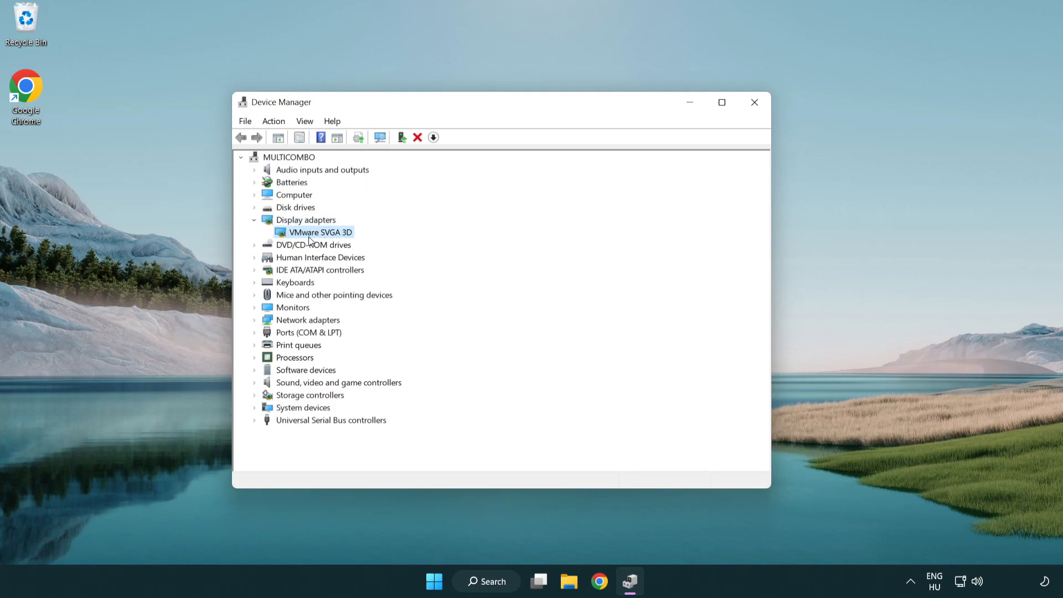
right_click(316, 235)
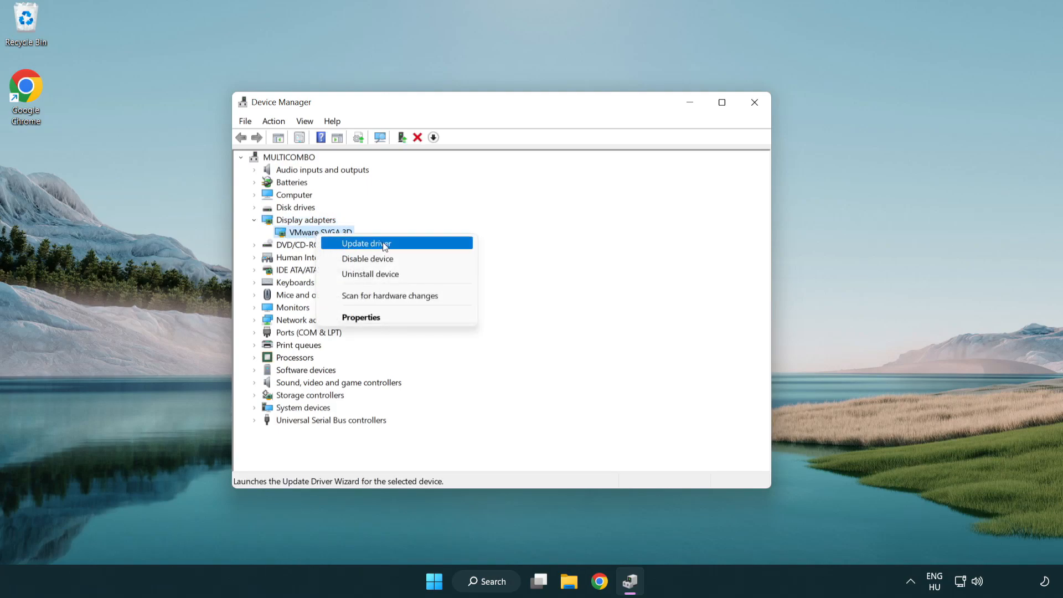
- Update the VMware SVGA 3D driver via automatic search, confirm the best driver is installed, then close Device Manager
left_click(417, 241)
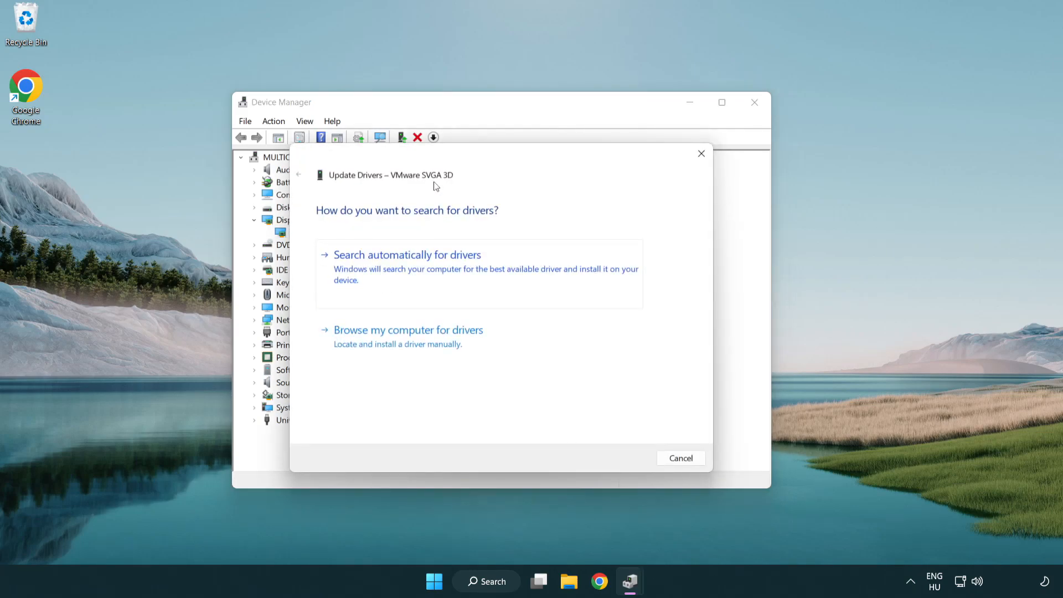
left_click_drag(444, 163, 466, 156)
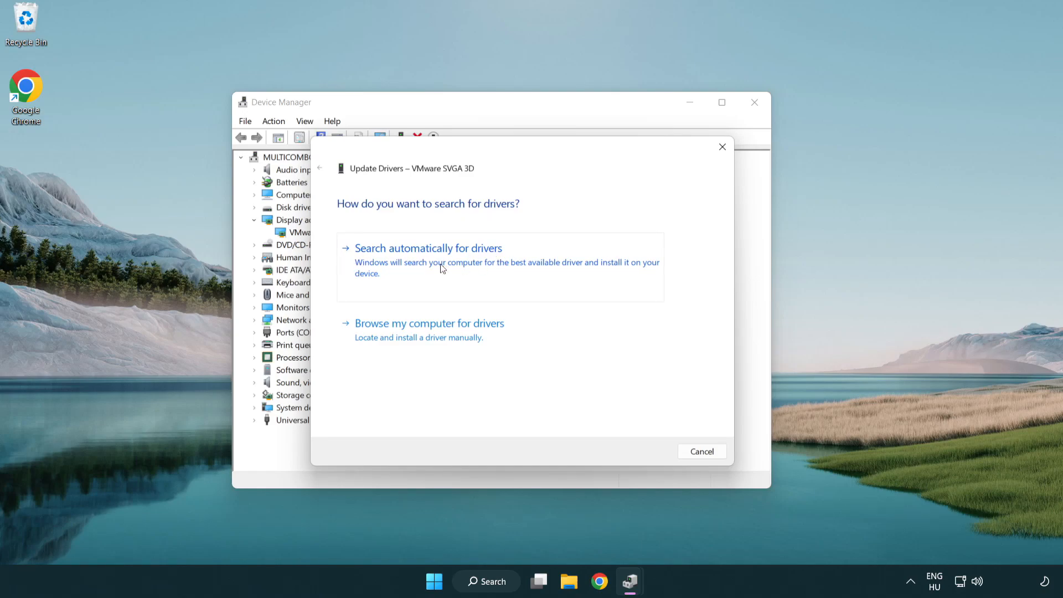
left_click(467, 258)
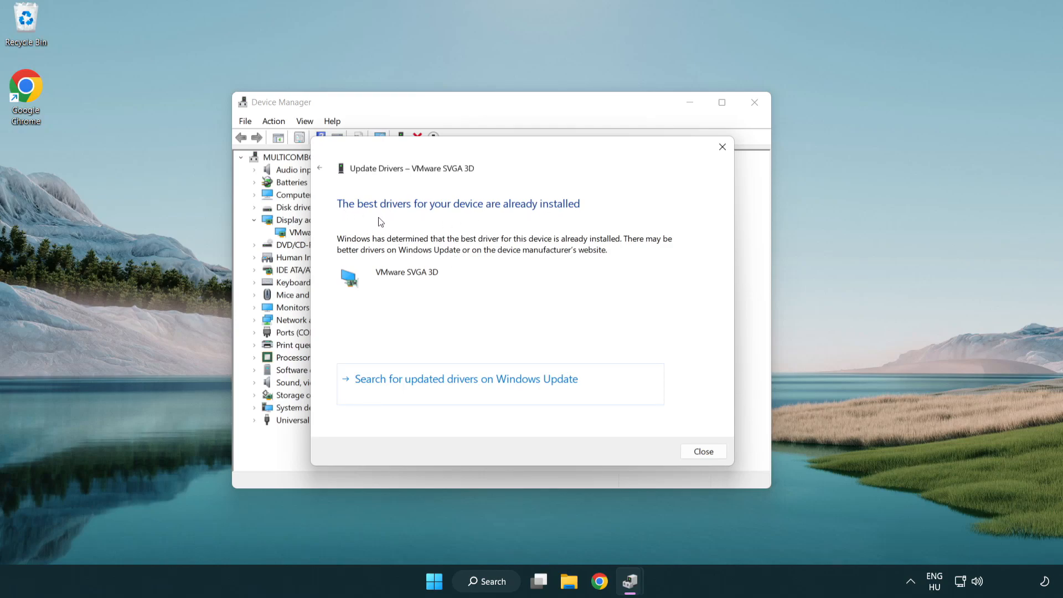
left_click(704, 451)
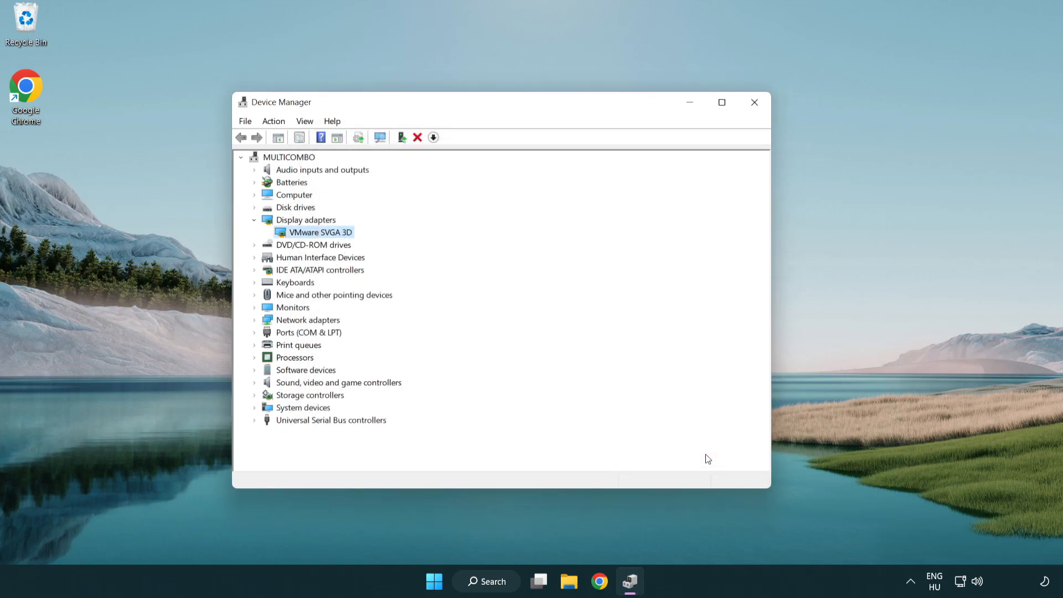
left_click(755, 102)
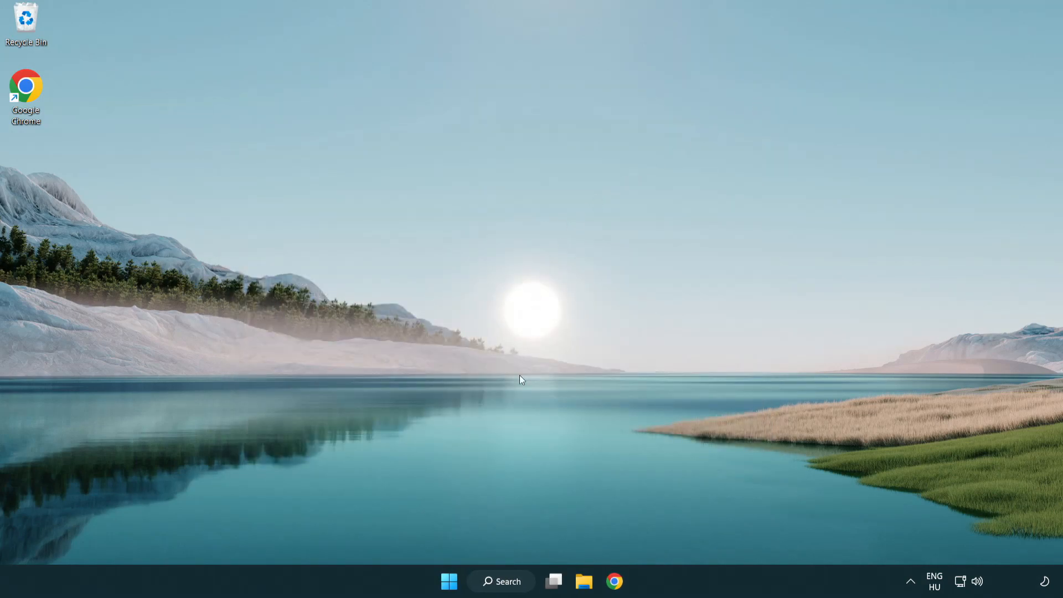
- Search Windows for "update" and launch the Windows Update settings result
left_click(513, 582)
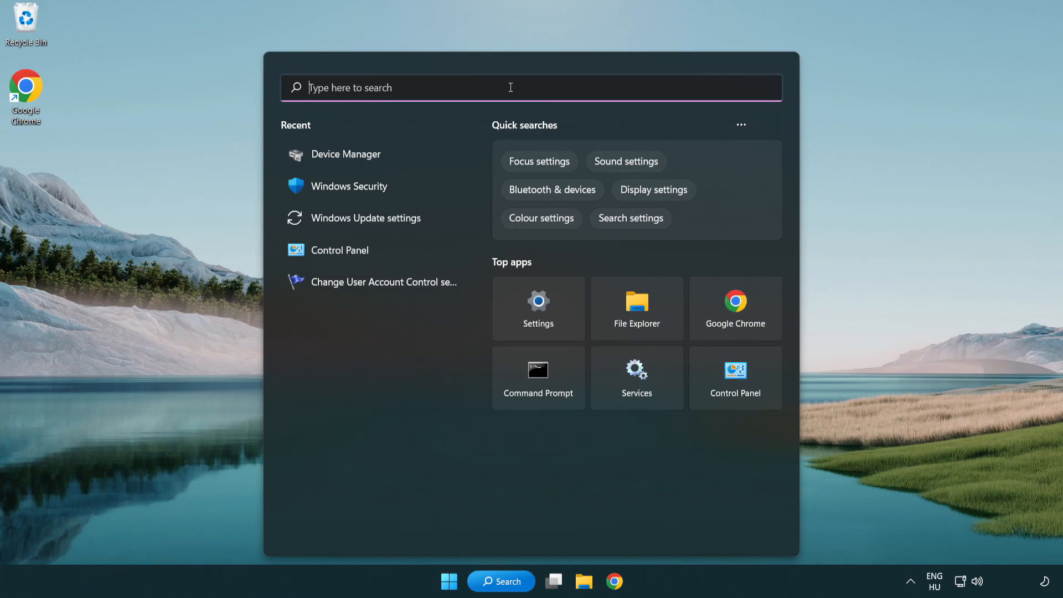
type("update")
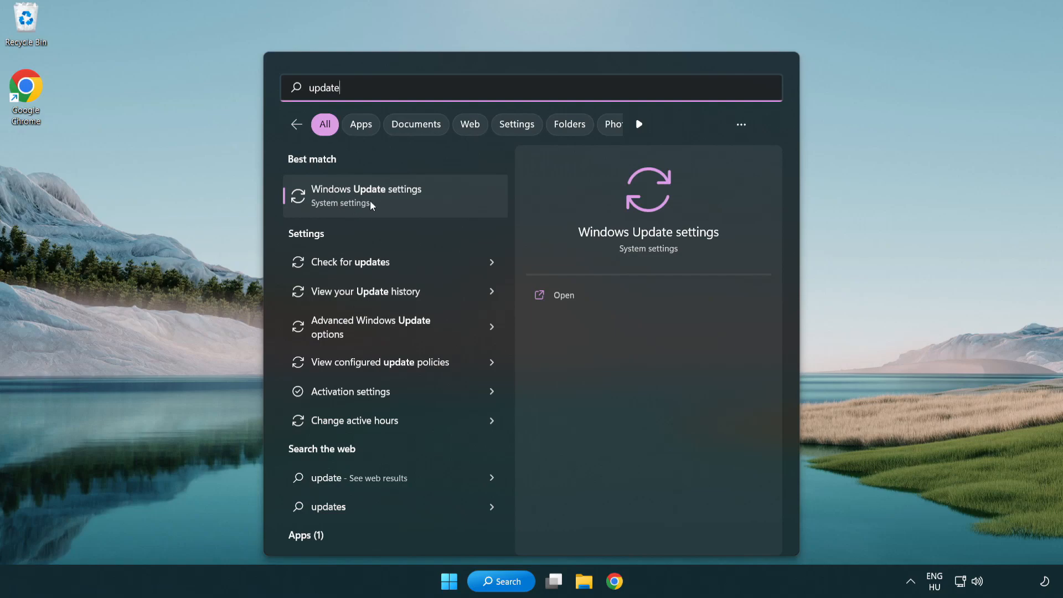
left_click(414, 200)
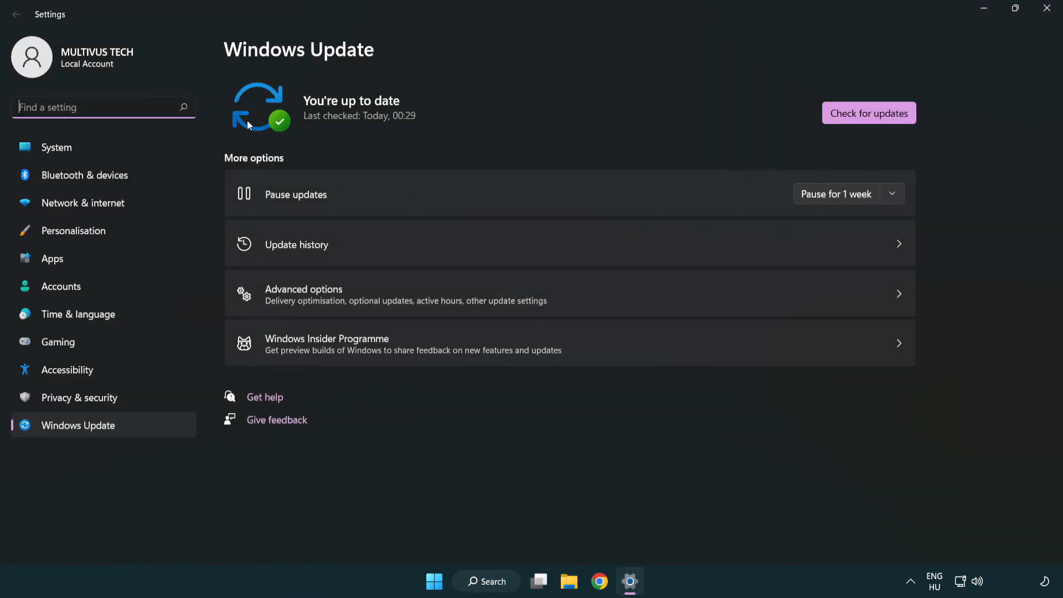
- Run Check for updates until Windows Update reports the PC is up to date
left_click(891, 119)
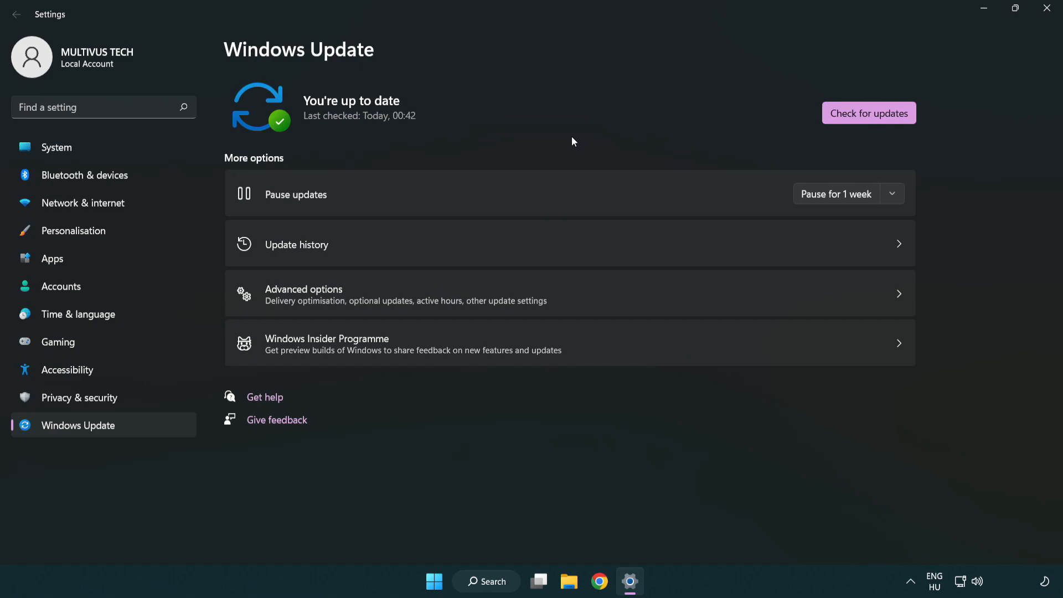
- Close Settings and bring up Properties for the YOUR NOT WORKING APP desktop shortcut
left_click(1045, 15)
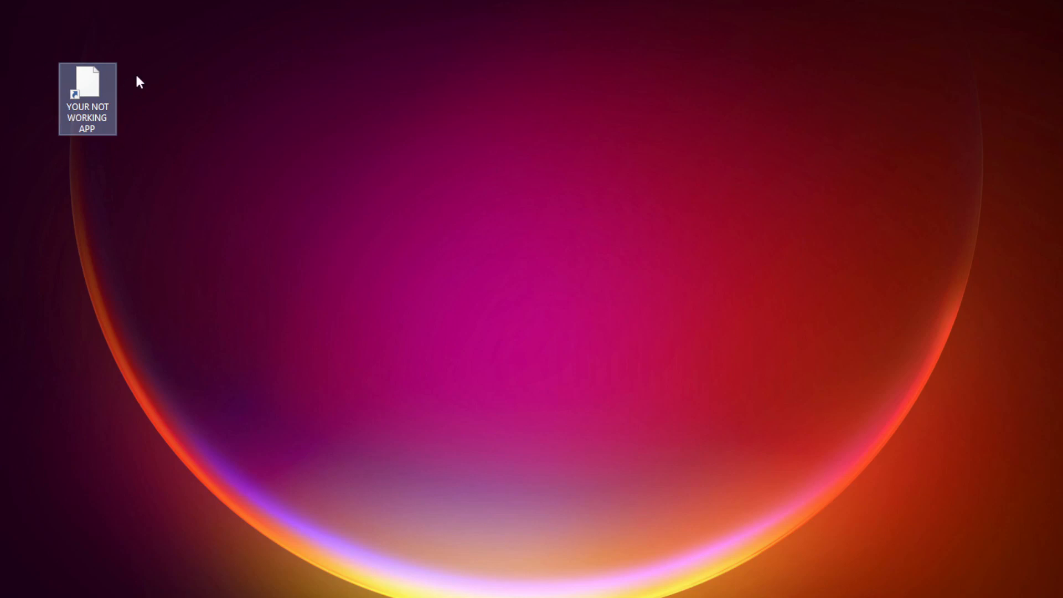
right_click(87, 79)
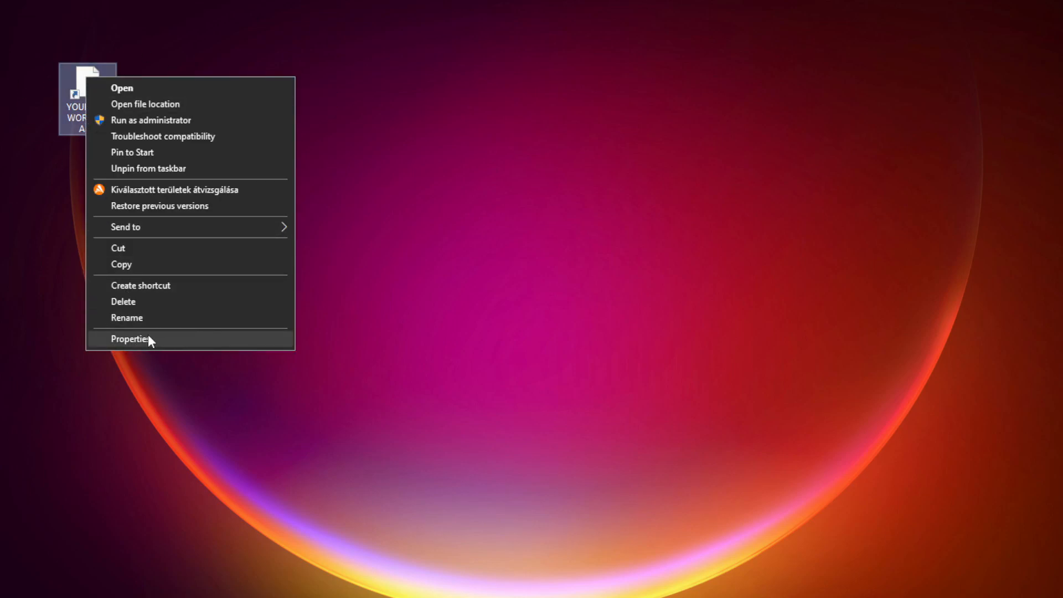
left_click(213, 338)
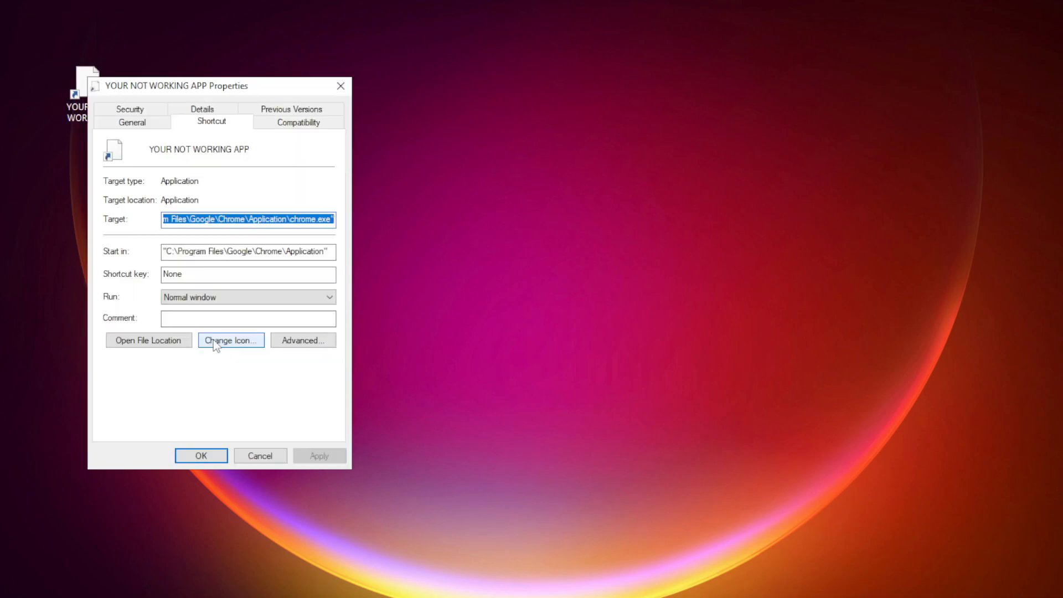
mouse_move(176, 81)
left_mouse_down()
mouse_move(439, 86)
mouse_move(541, 119)
left_mouse_up()
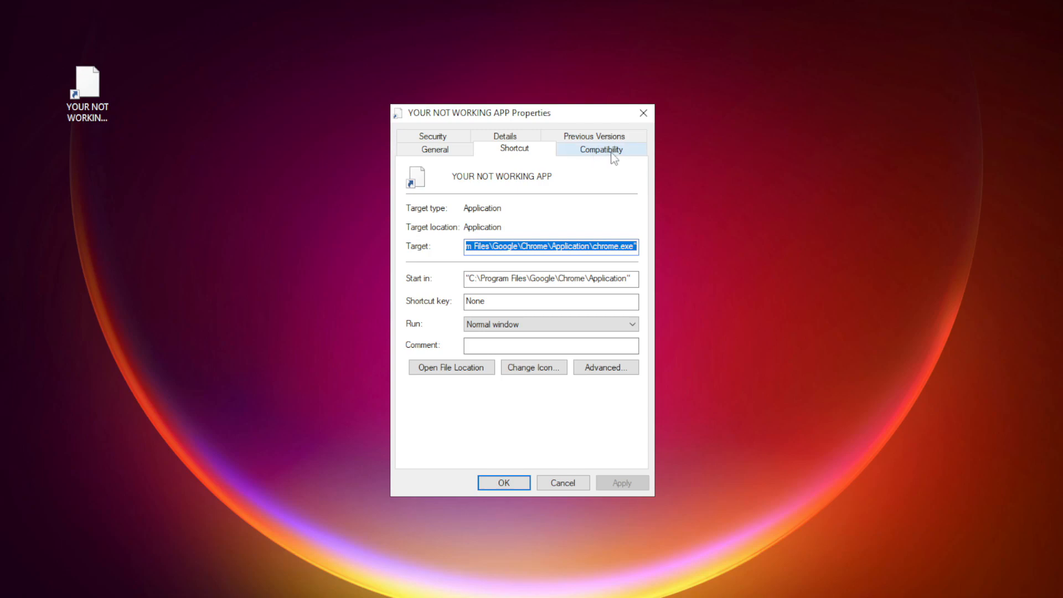
- Under Compatibility, enable compatibility mode targeting Windows 8
left_click(625, 157)
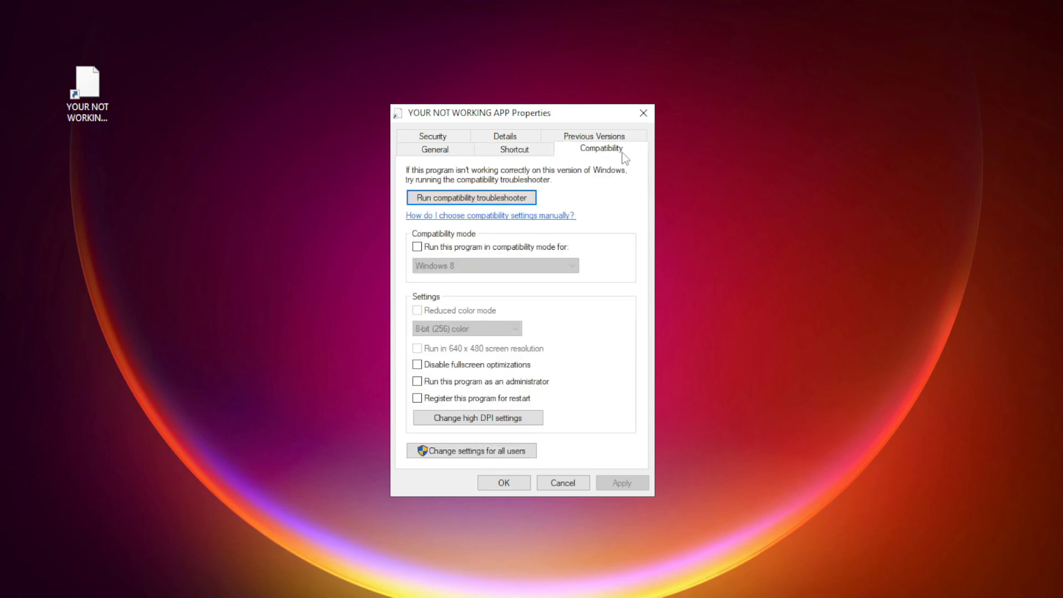
left_click(432, 252)
left_click(496, 266)
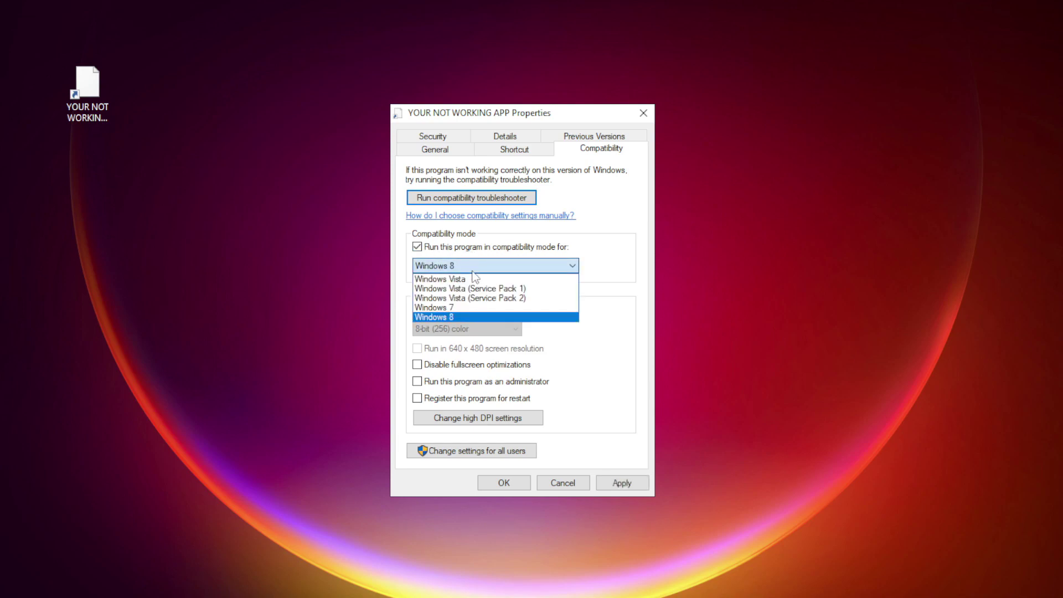
left_click(466, 317)
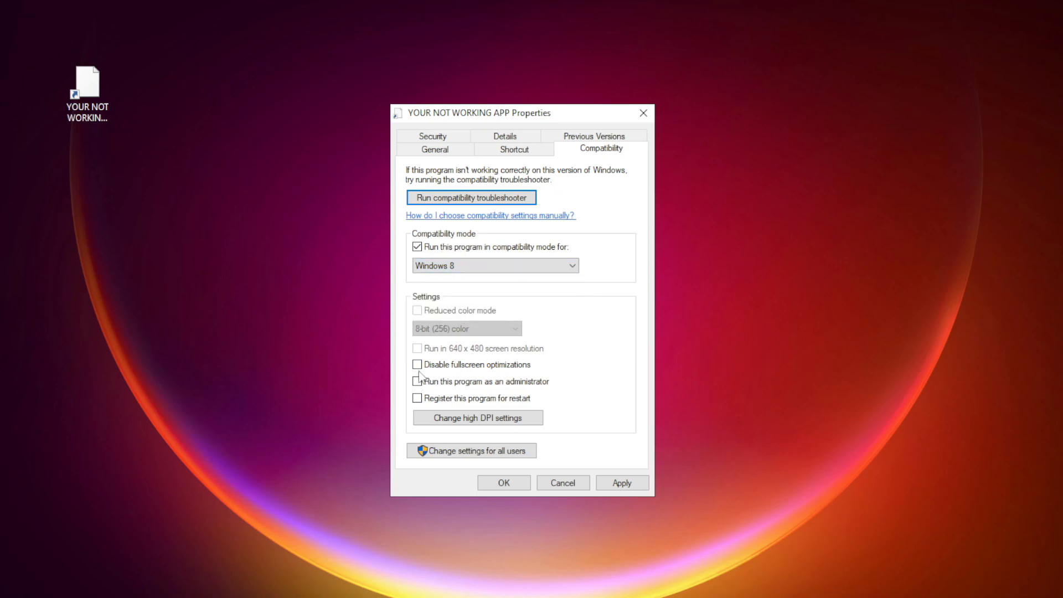
- Disable fullscreen optimizations, set Run as administrator, and apply the shortcut's settings
left_click(464, 369)
left_click(450, 387)
left_click(622, 483)
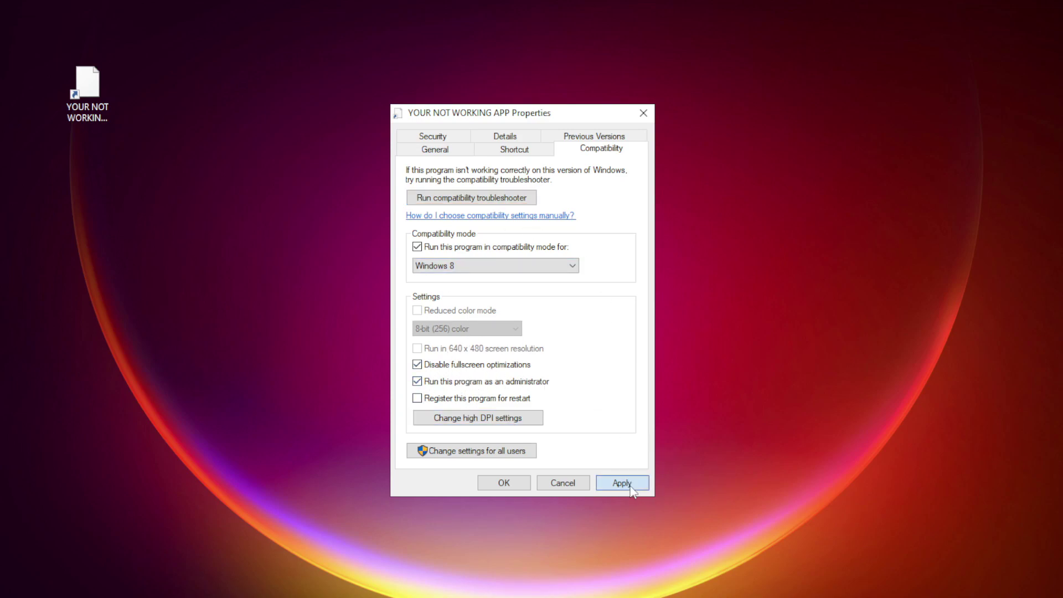
left_click(504, 483)
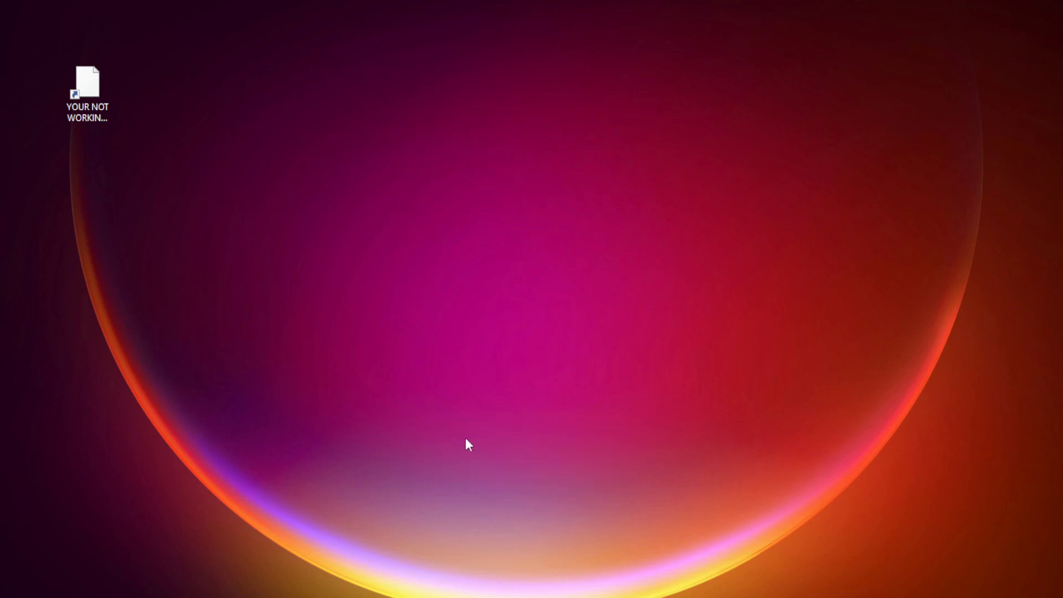
- Launch Task Manager from the Start button's quick link menu
left_click(86, 91)
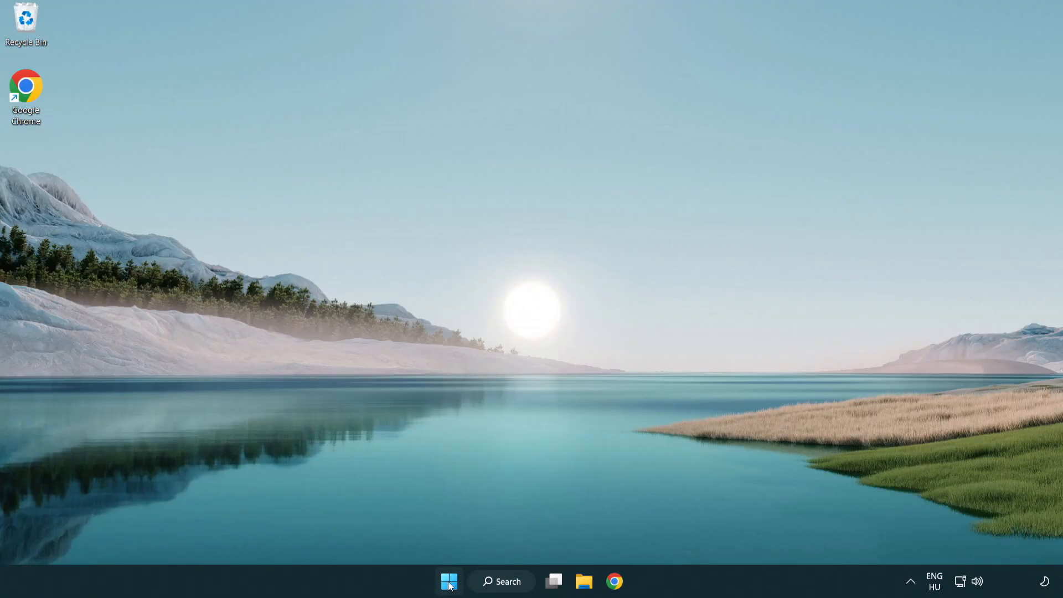
right_click(448, 582)
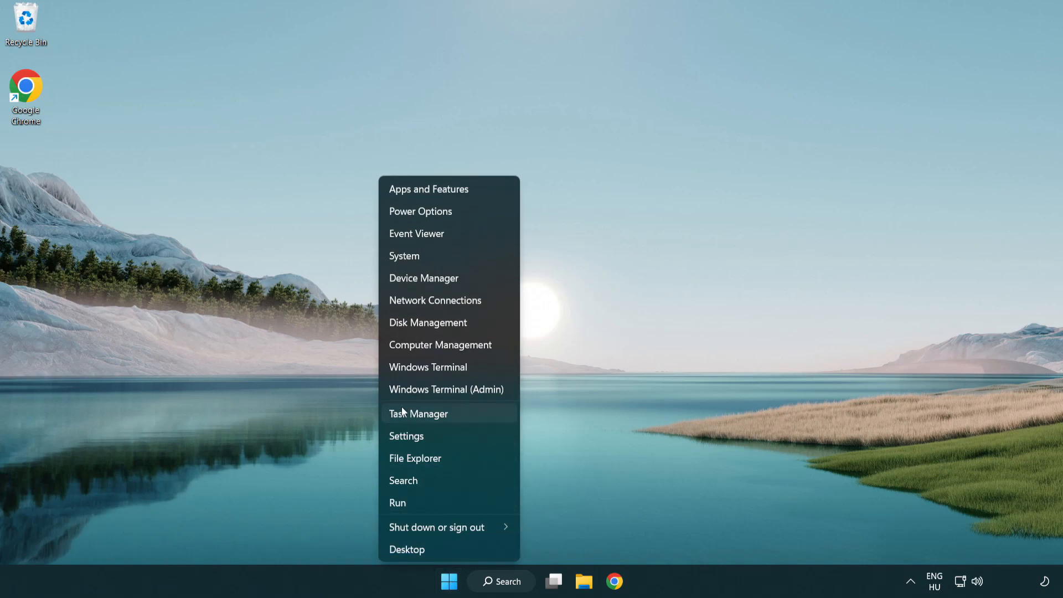
left_click(469, 420)
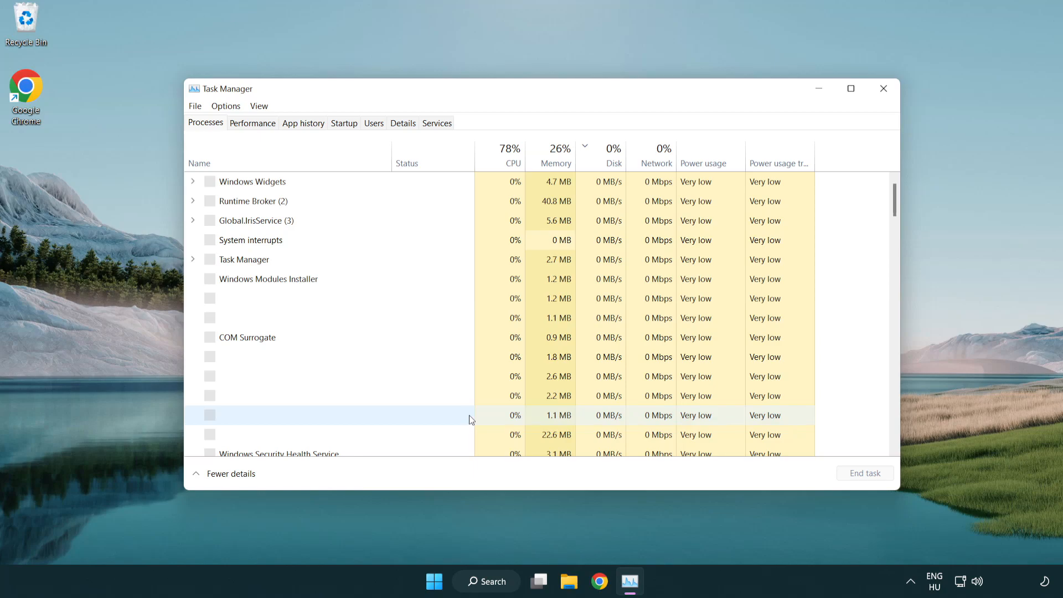
- Disable the Terminal, Phone Link, Cortana and Windows Security notification startup entries
left_click(344, 123)
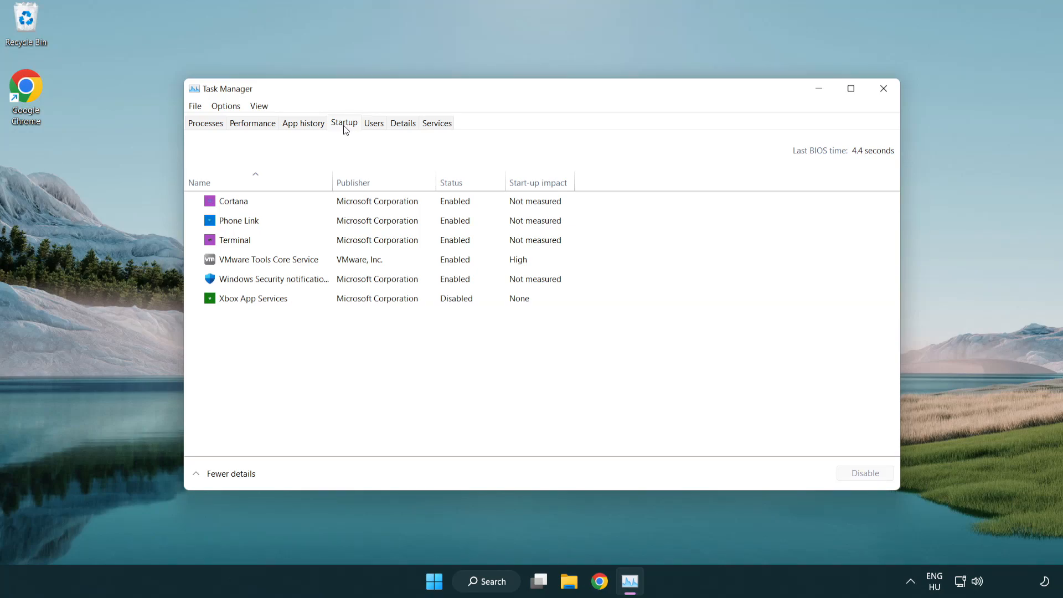
left_click(345, 241)
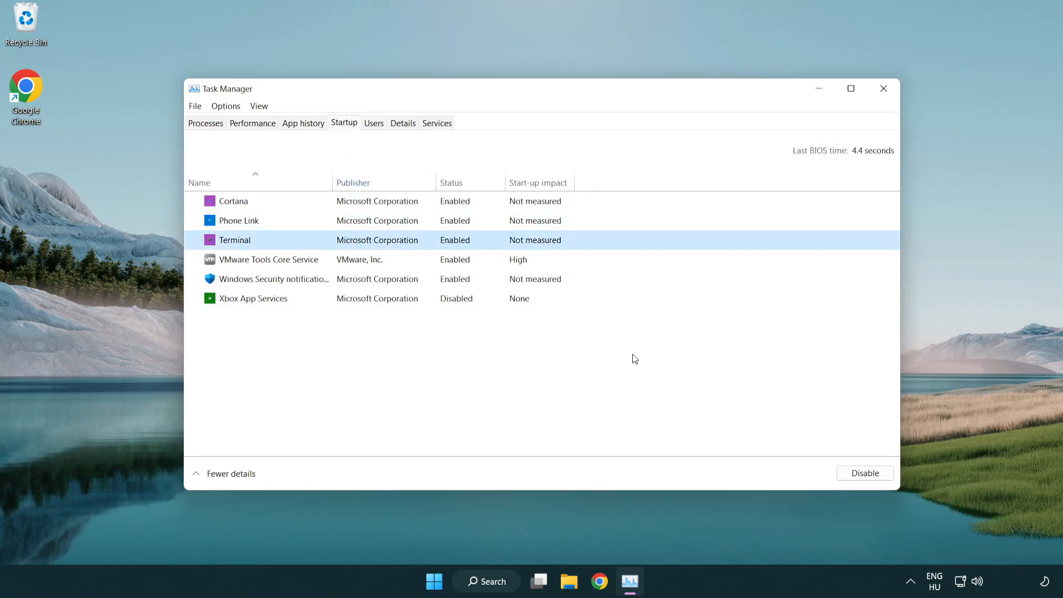
left_click(865, 472)
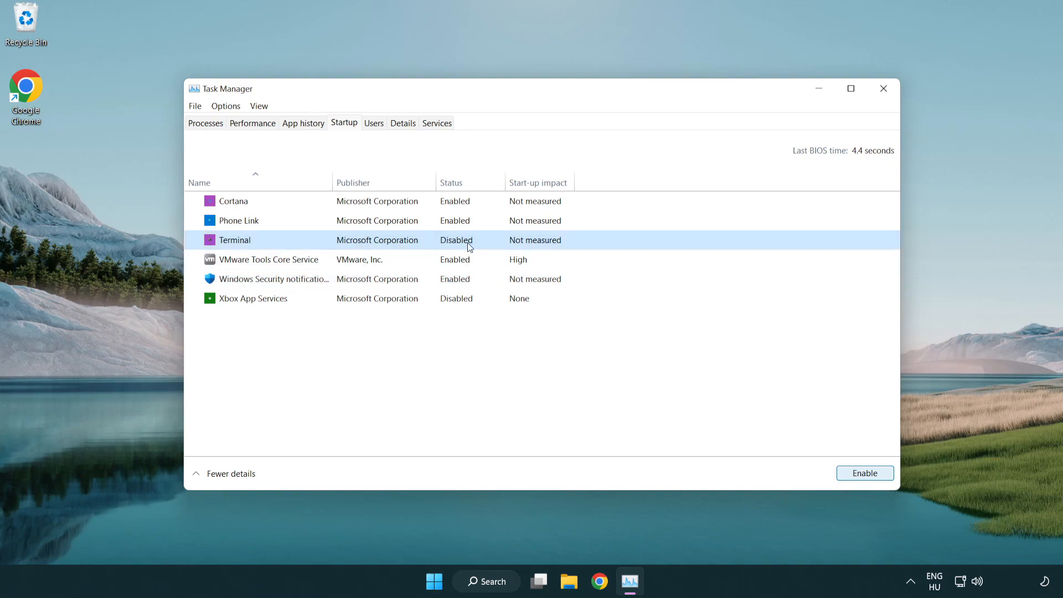
left_click(445, 223)
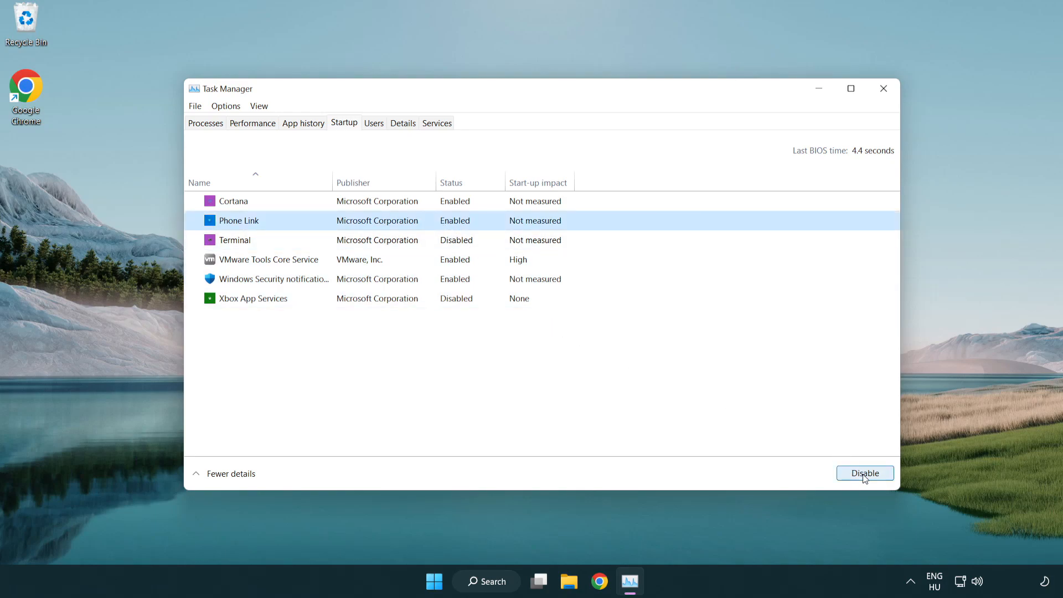
left_click(865, 474)
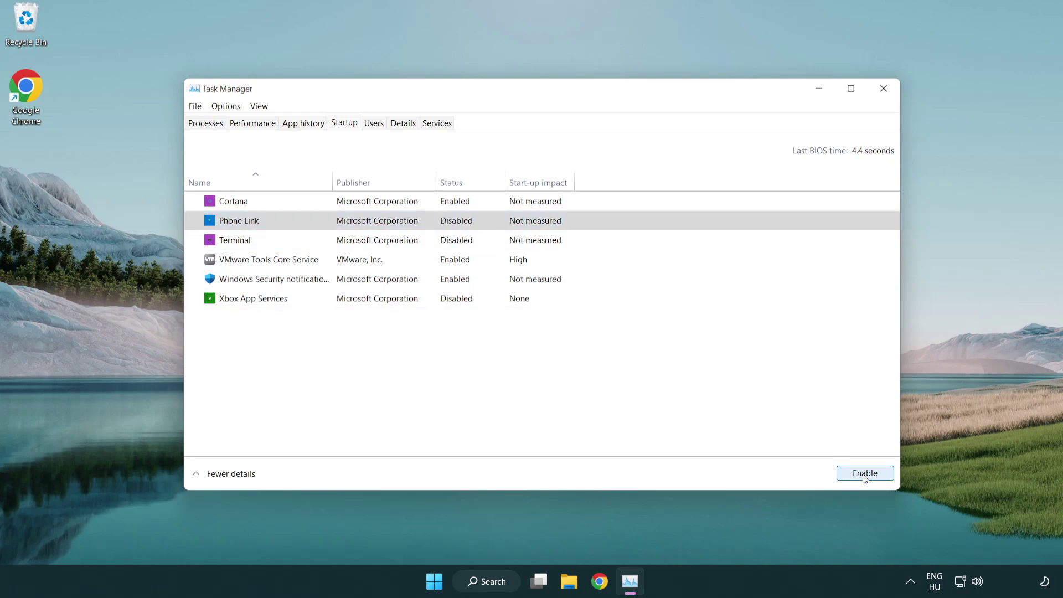
left_click(380, 204)
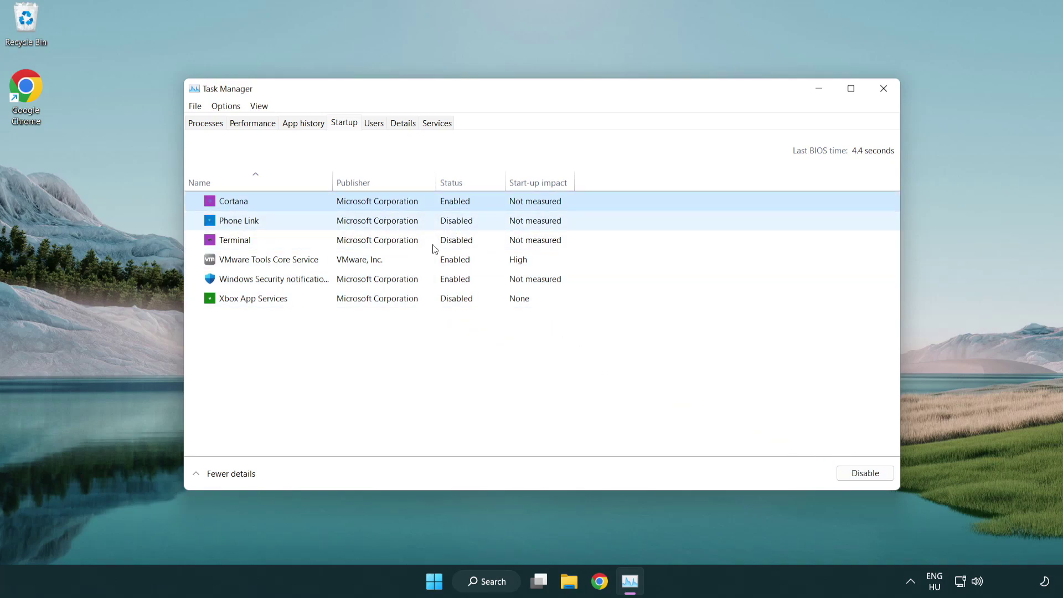
left_click(864, 475)
left_click(508, 281)
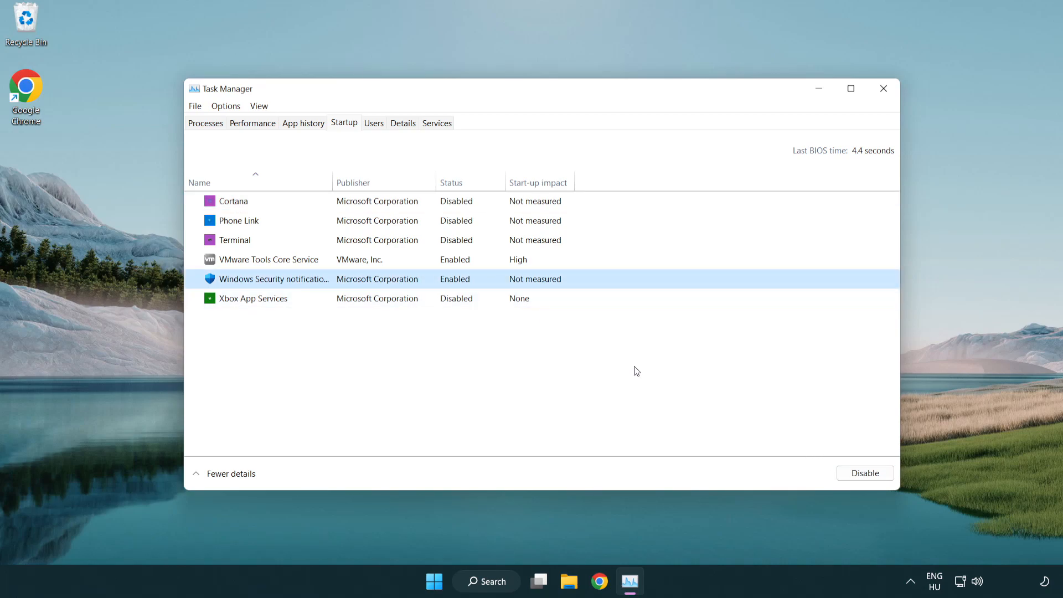
left_click(865, 474)
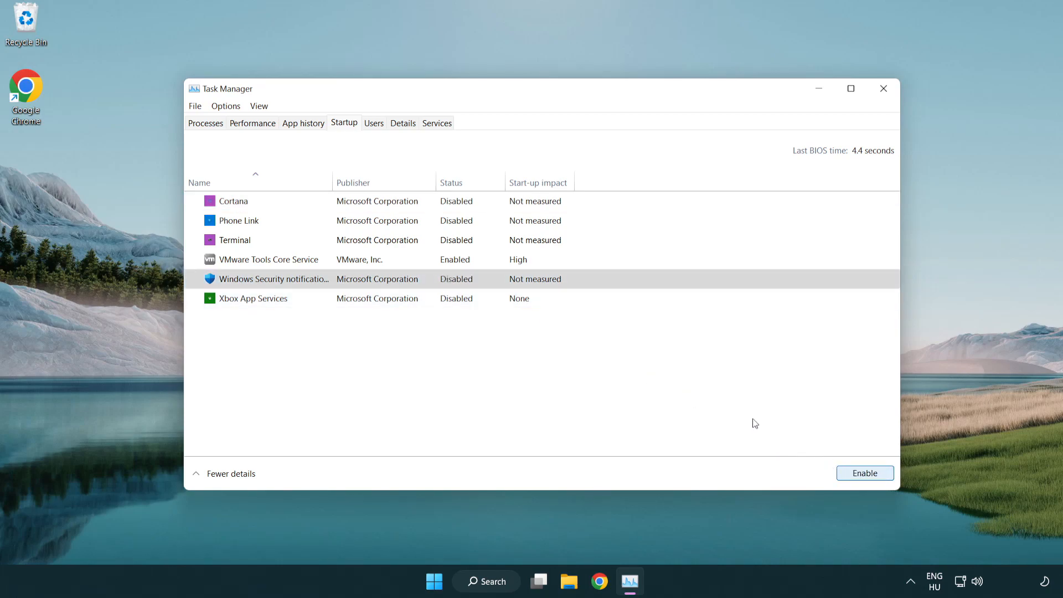
- Close Task Manager and download the DirectX End-User Runtime Web Installer from Microsoft's page in Chrome
left_click(884, 89)
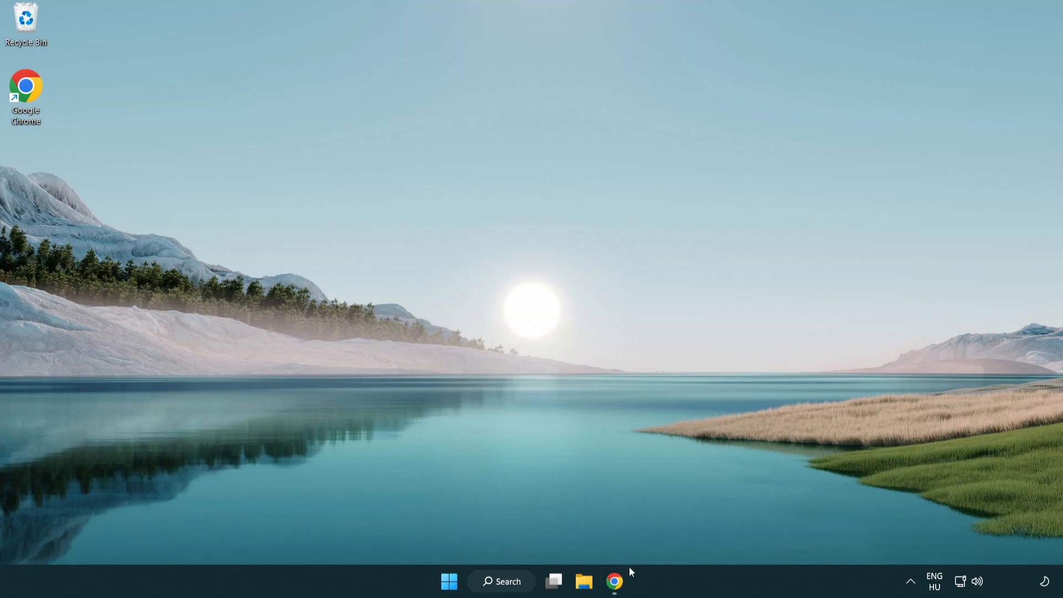
left_click(615, 581)
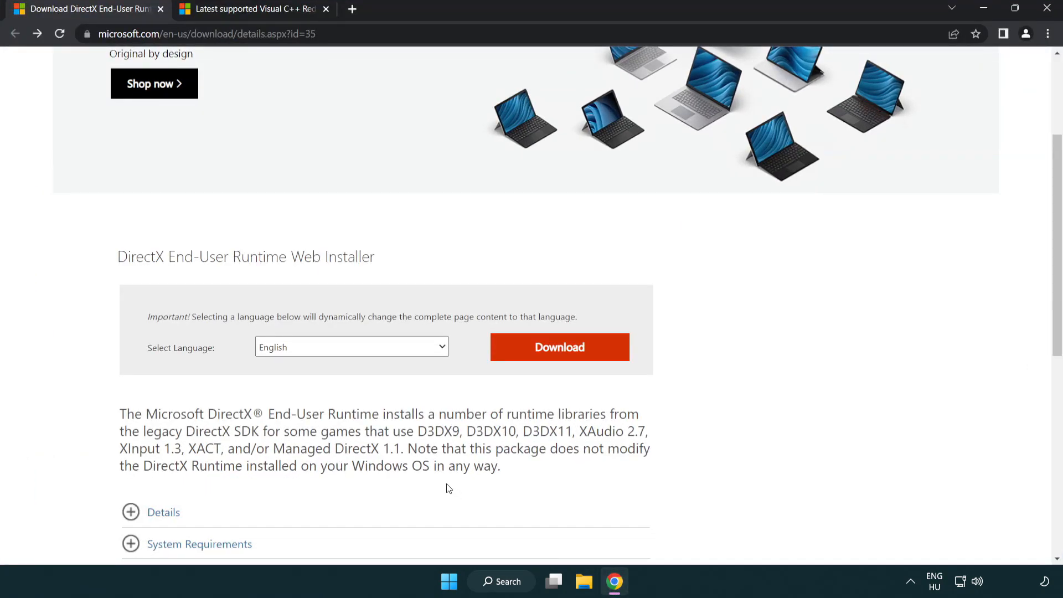
scroll(447, 487, "up", 5)
left_click(133, 33)
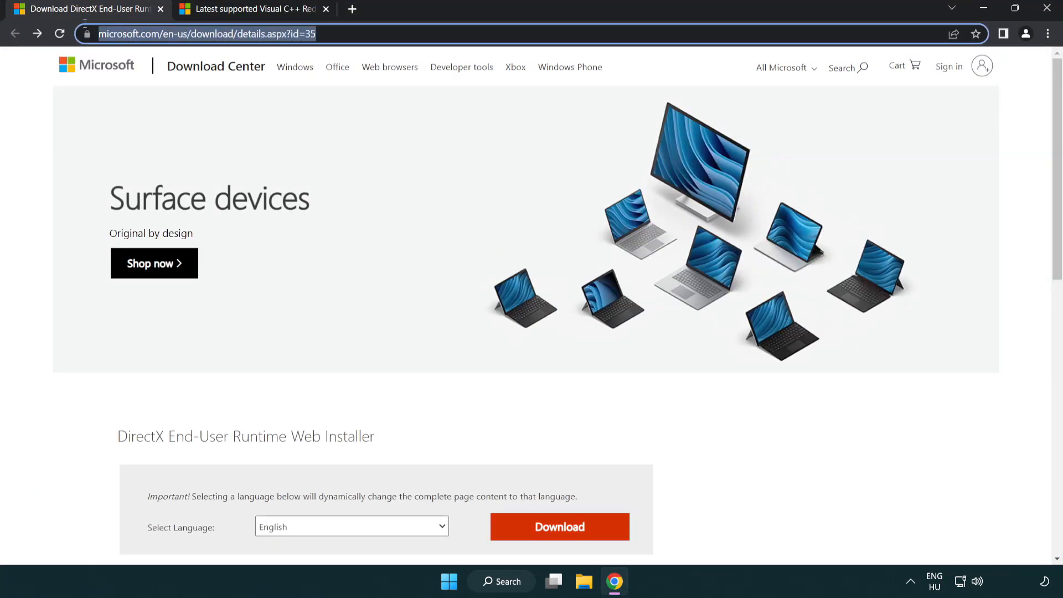
left_click(1022, 241)
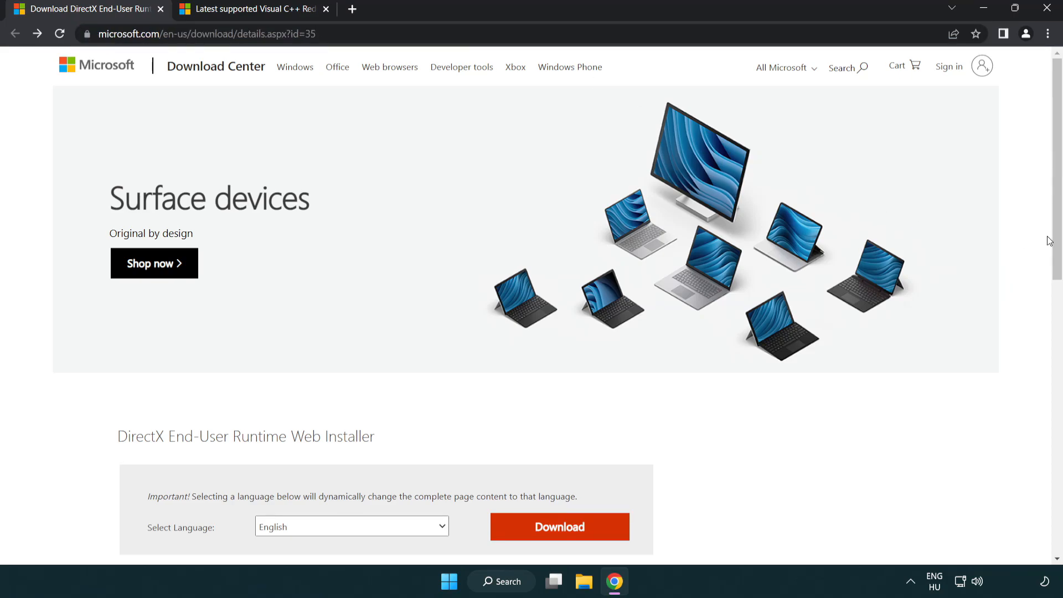
left_click_drag(1050, 241, 1046, 310)
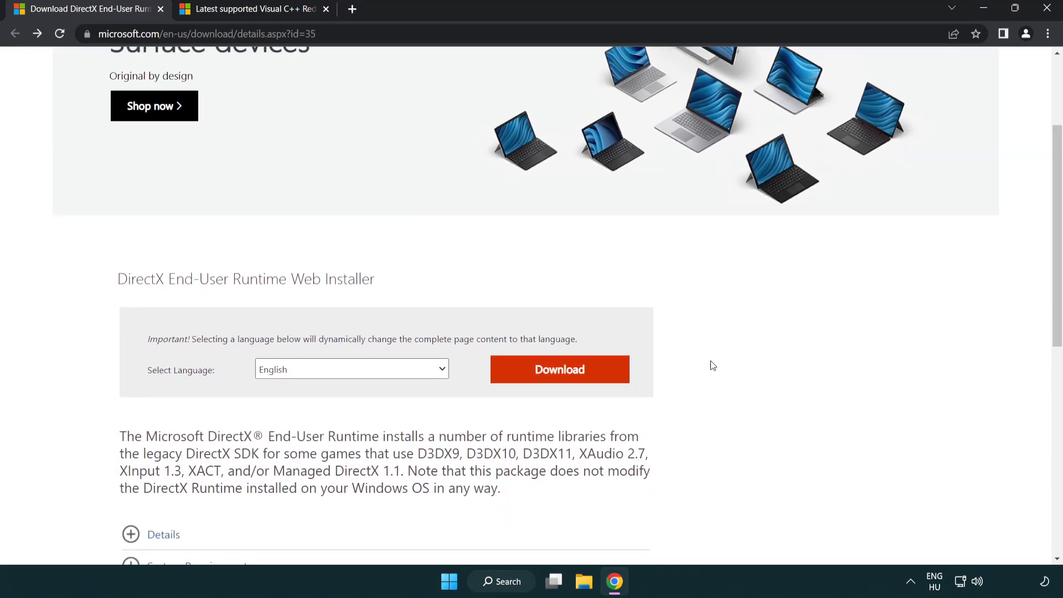
left_click(557, 376)
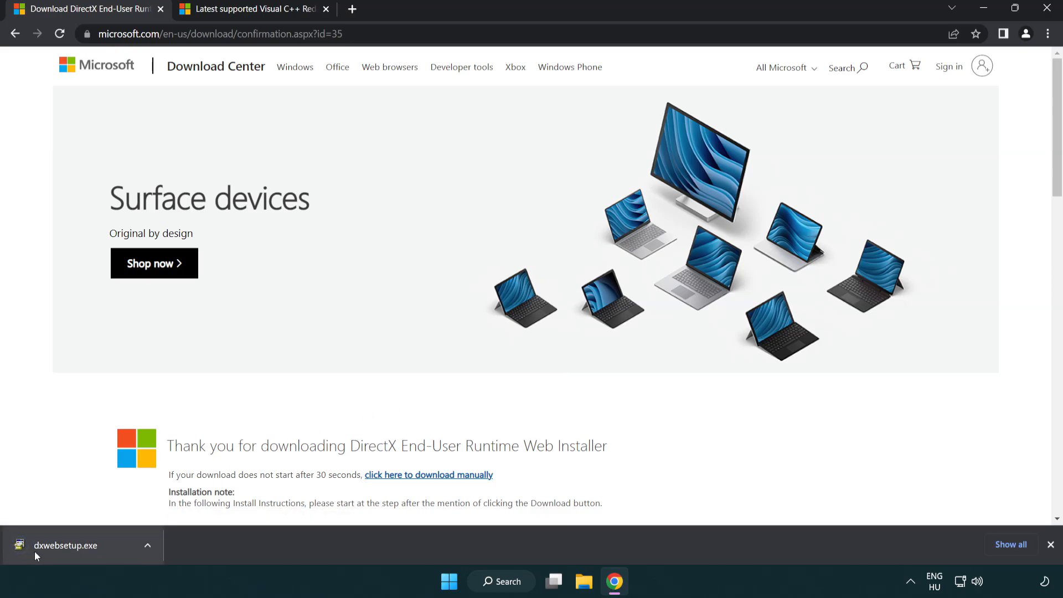
- Launch the downloaded DirectX installer and accept its license agreement
left_click(70, 548)
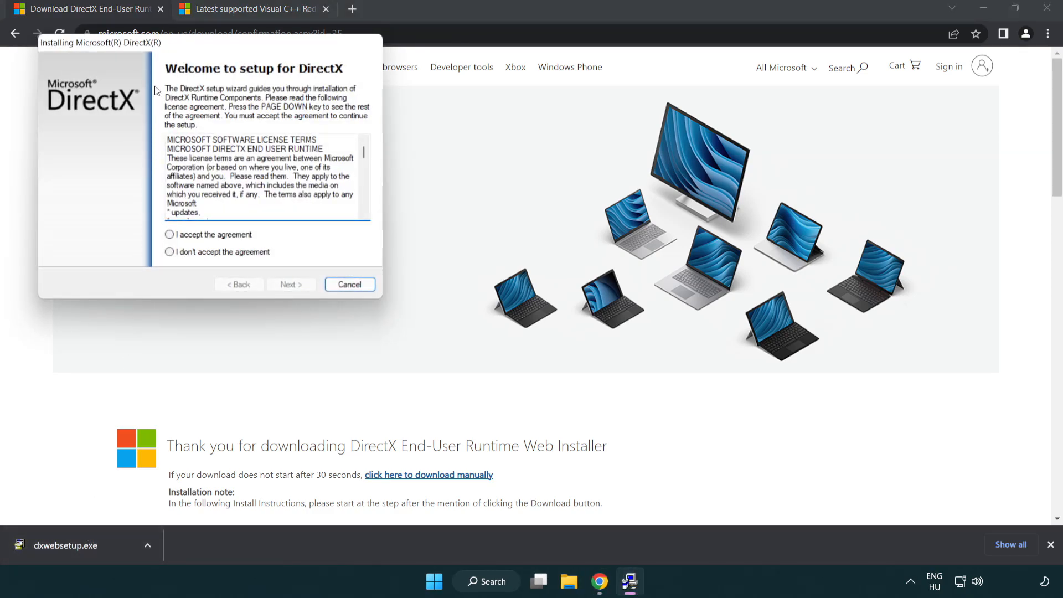
left_click_drag(161, 53, 468, 169)
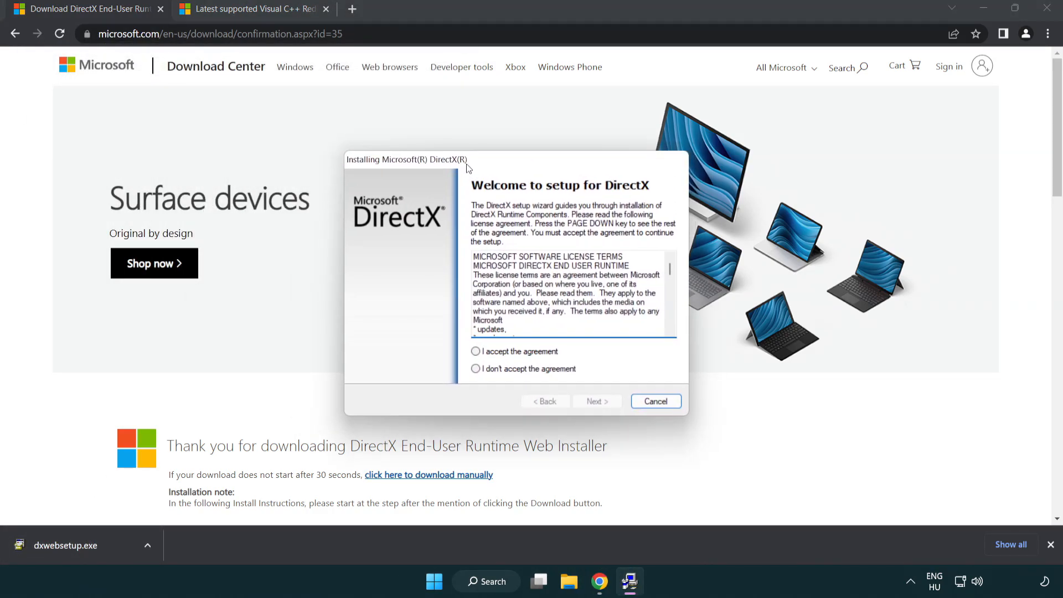
left_click_drag(673, 271, 672, 325)
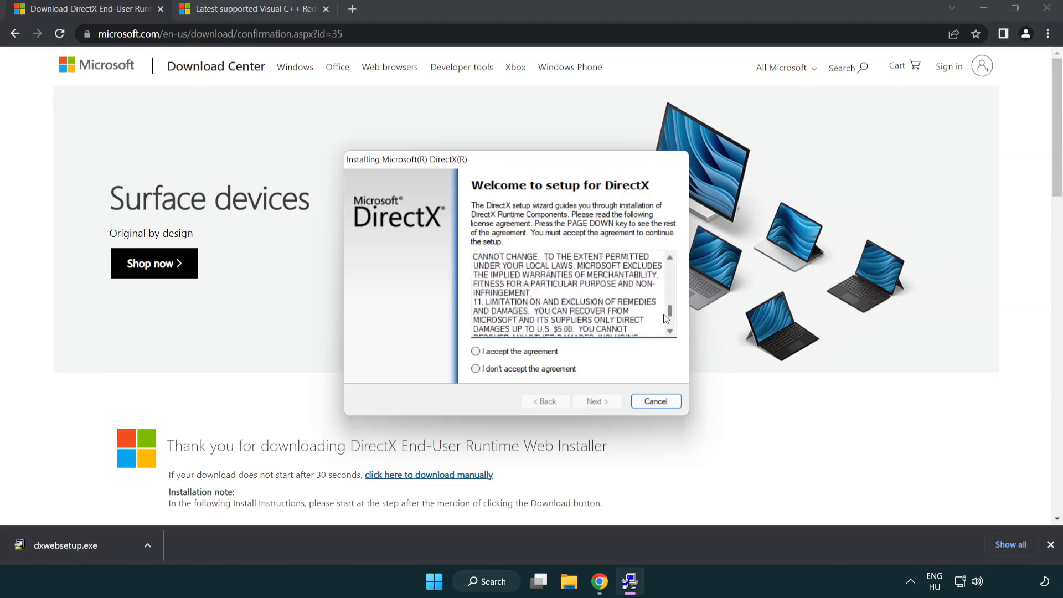
left_click(476, 351)
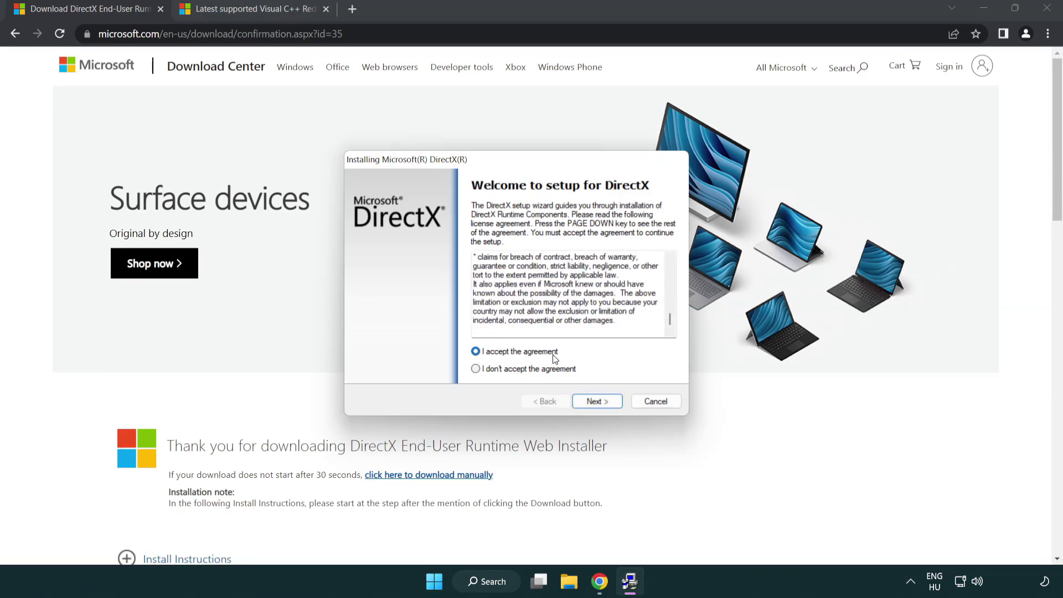
left_click(599, 403)
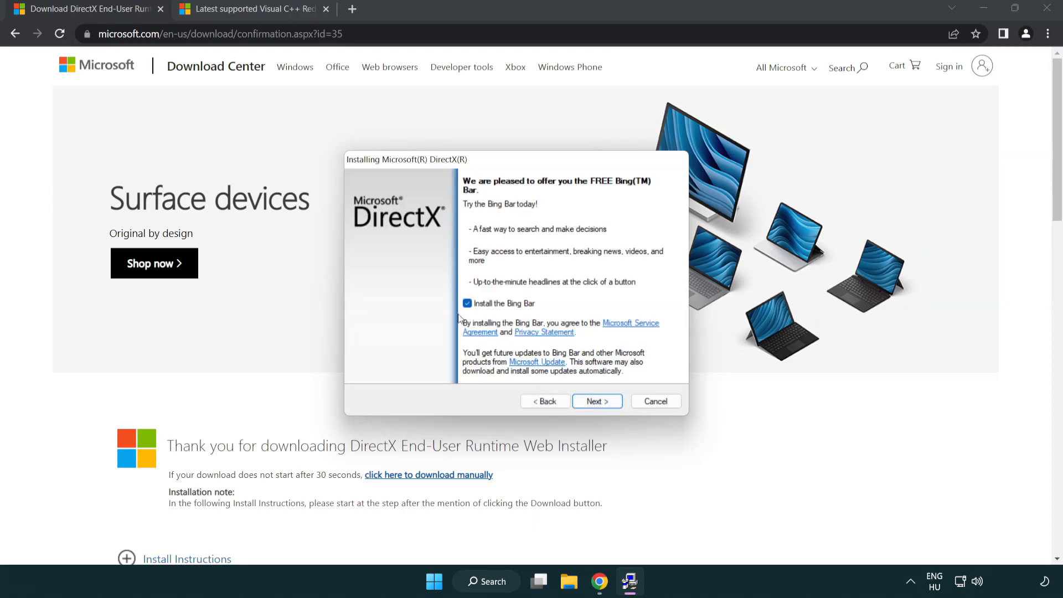
- Install the DirectX components without Bing Bar and finish the wizard
left_click(597, 400)
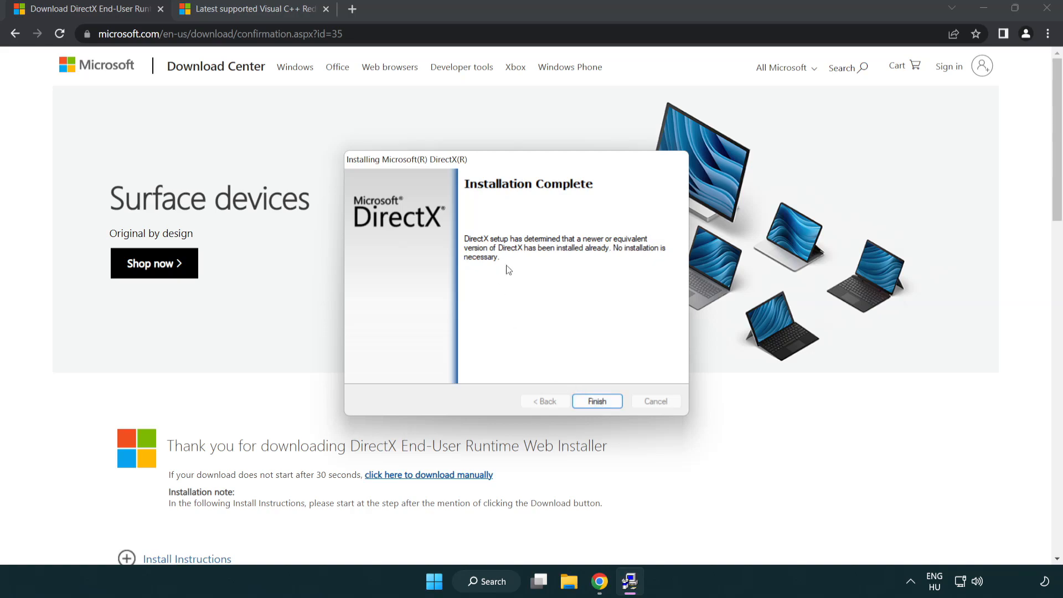
left_click(598, 402)
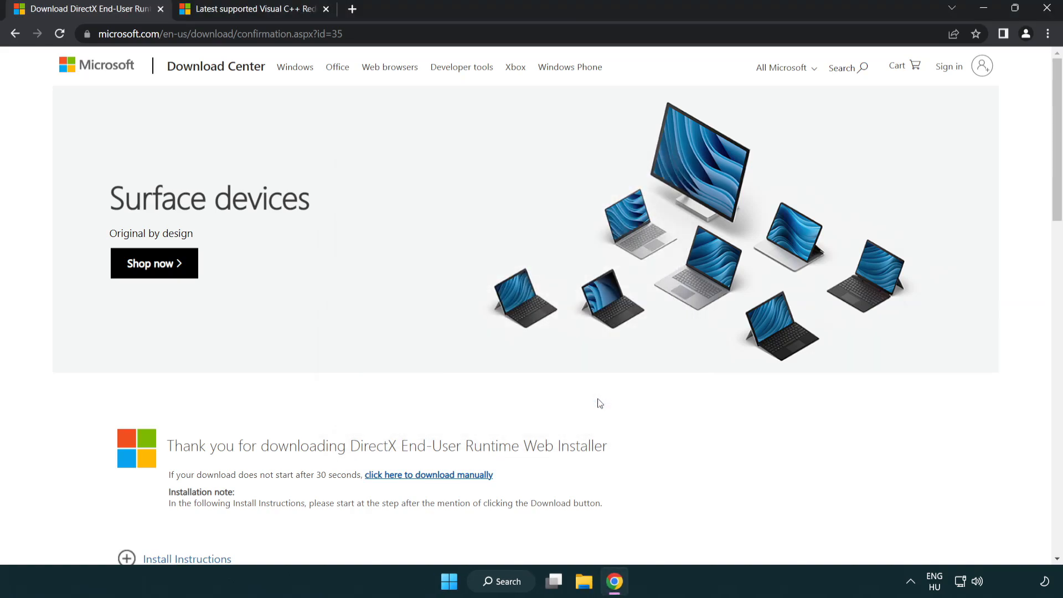
- Close the DirectX tab and return to the Visual C++ downloads page
left_click(162, 10)
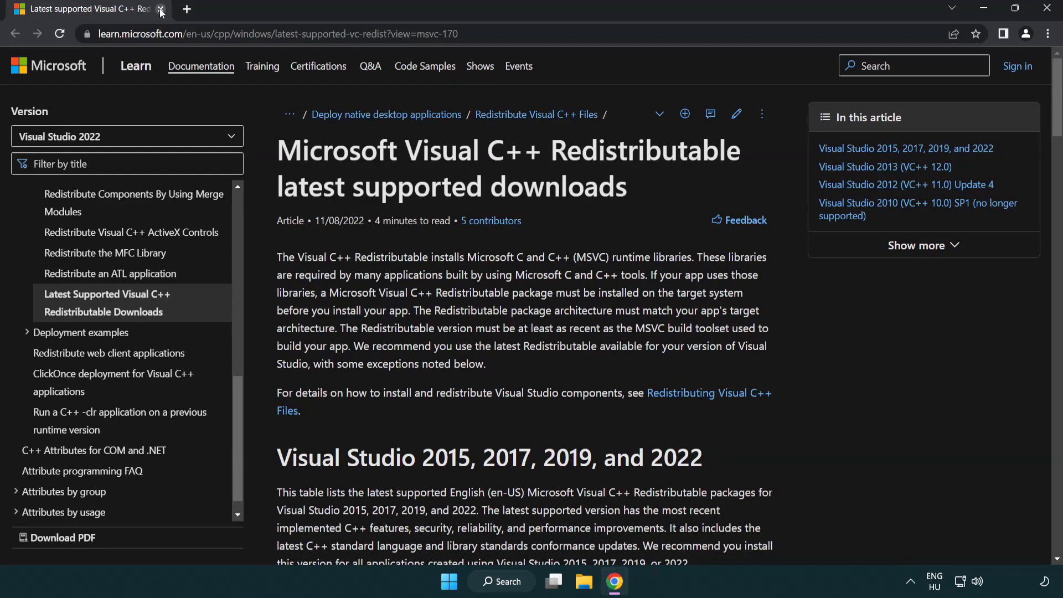
left_click(493, 36)
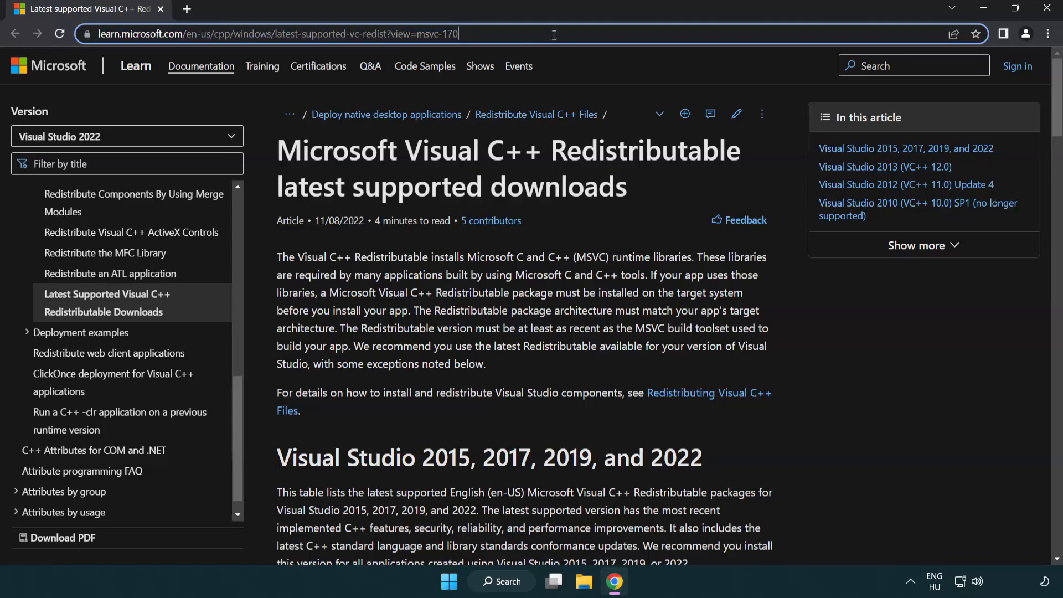
left_click(547, 175)
scroll(547, 182, "down", 3)
scroll(547, 182, "down", 2)
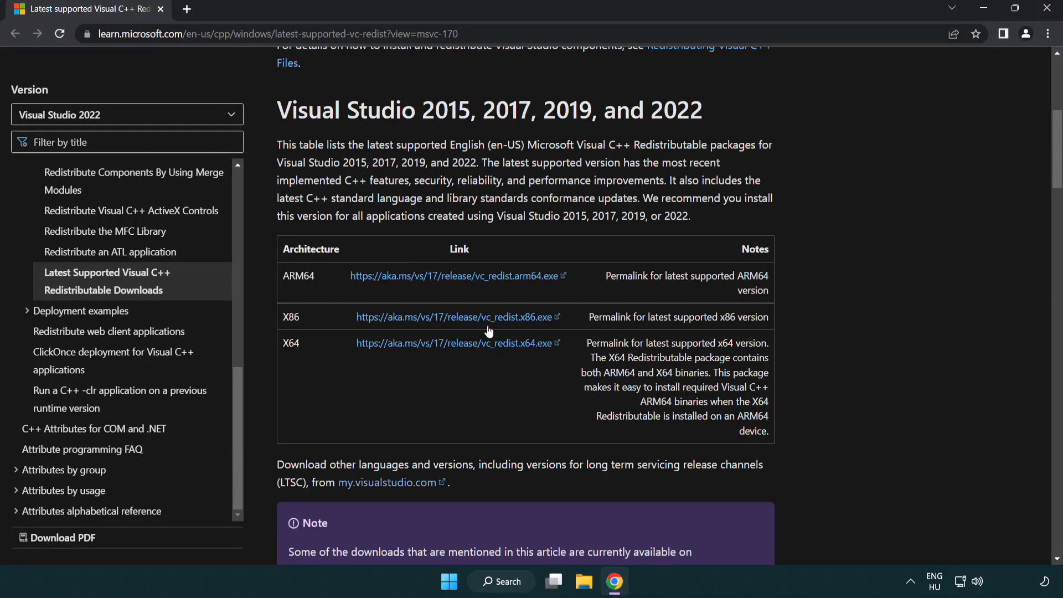
- Download the x86 and x64 Visual C++ Redistributables and launch the ARM64 installer
left_click(441, 318)
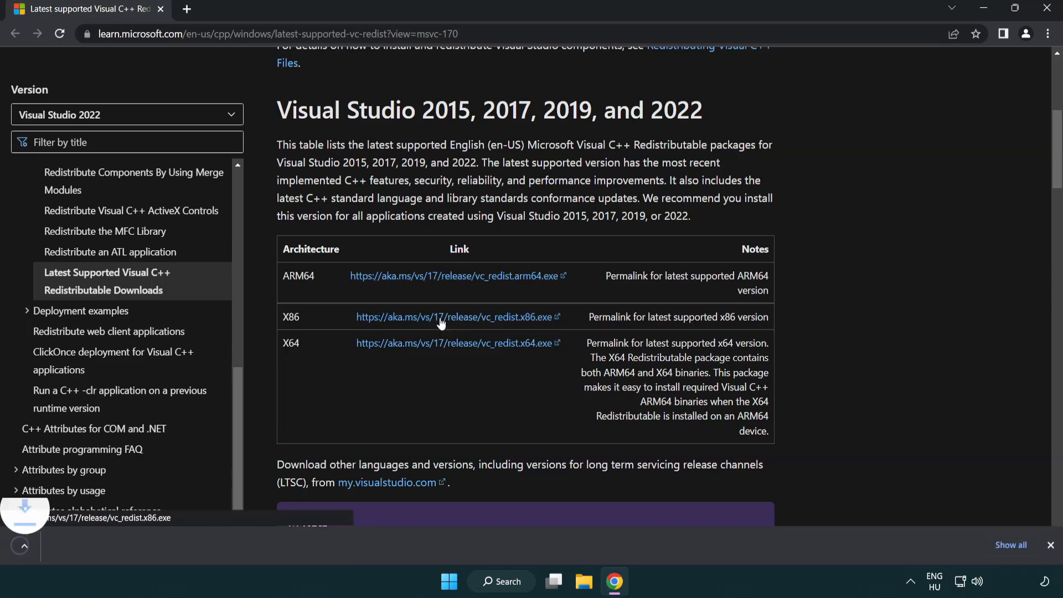
left_click(444, 350)
left_click(406, 553)
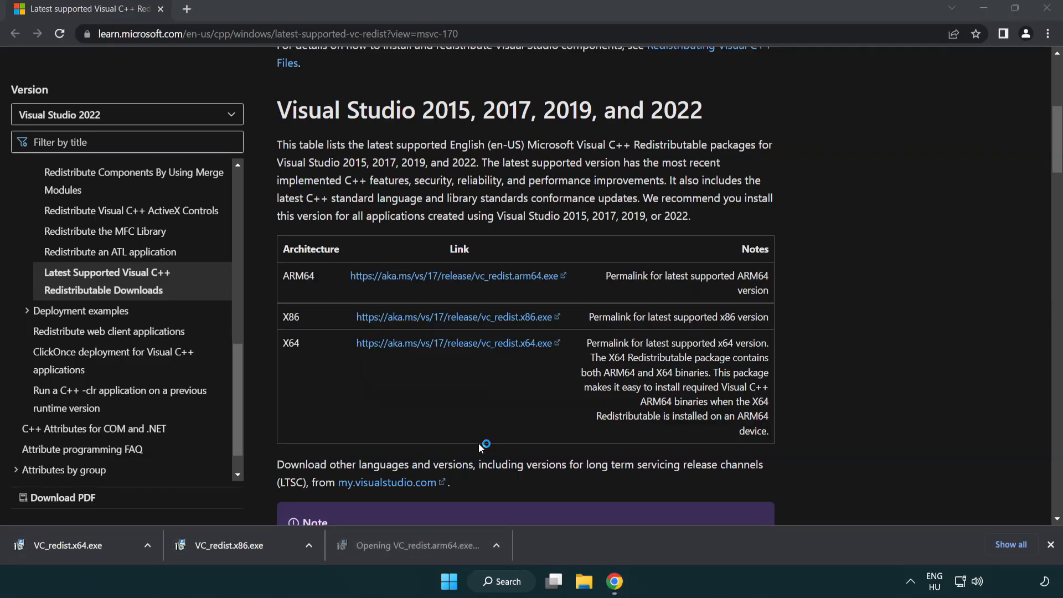
left_click_drag(682, 271, 683, 328)
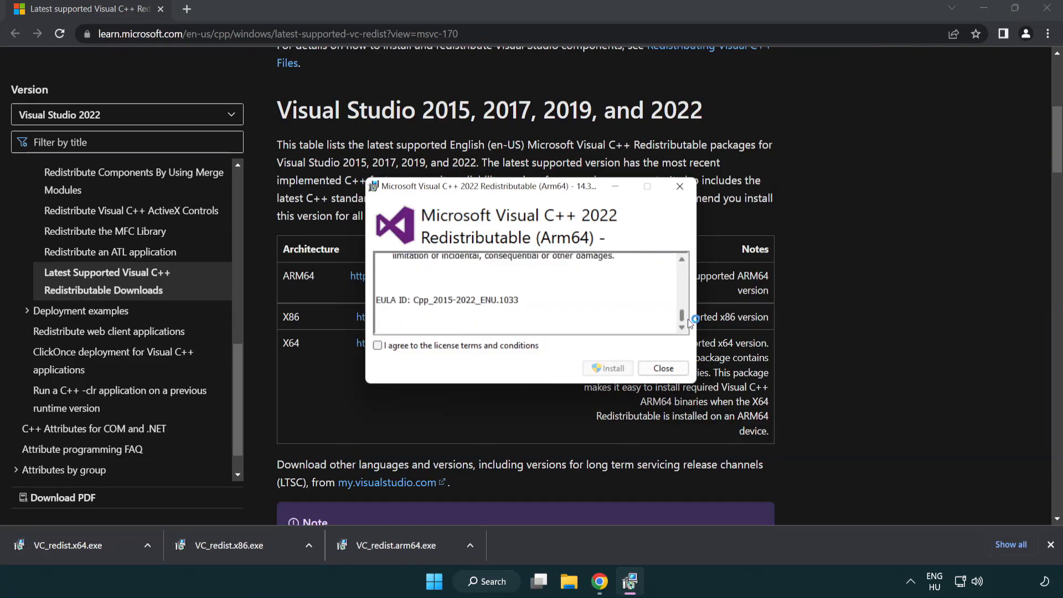
- Agree to the terms, attempt the ARM64 install and dismiss its Setup Failed dialog
left_click(378, 346)
left_click(593, 368)
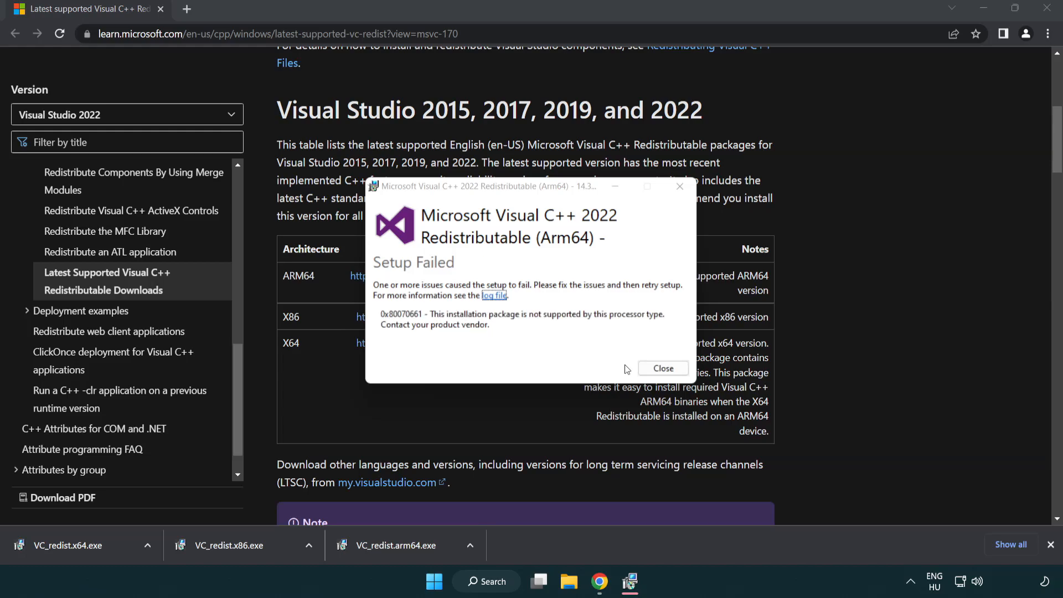
left_click(663, 368)
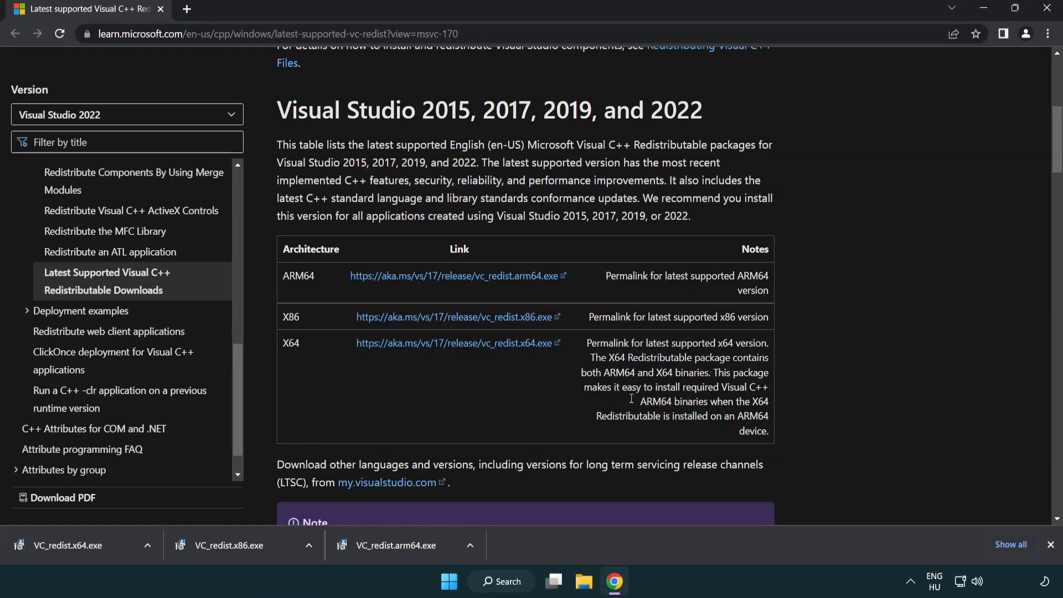
left_click(238, 552)
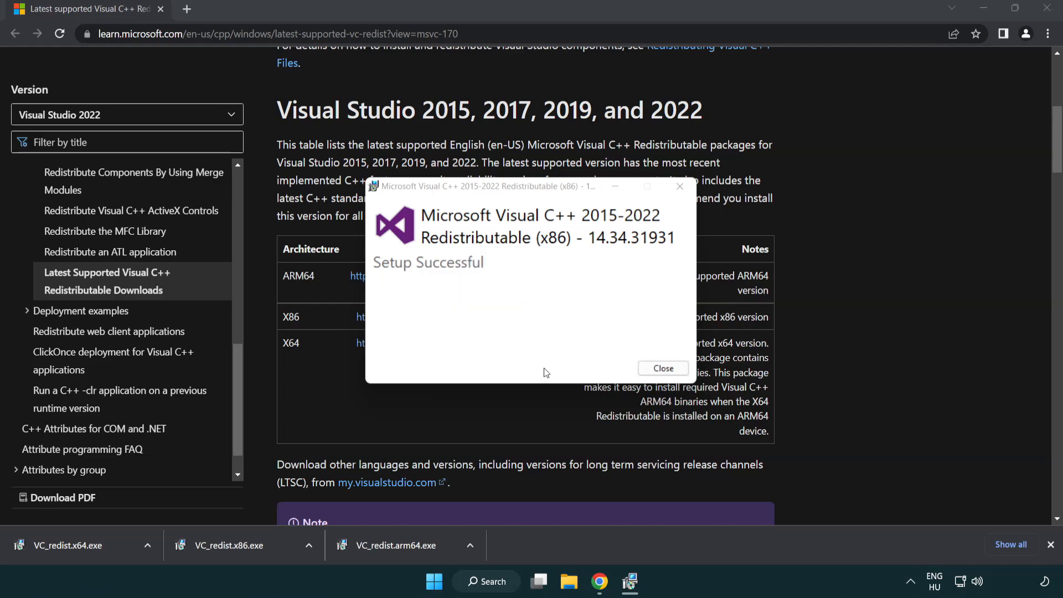
left_click(664, 369)
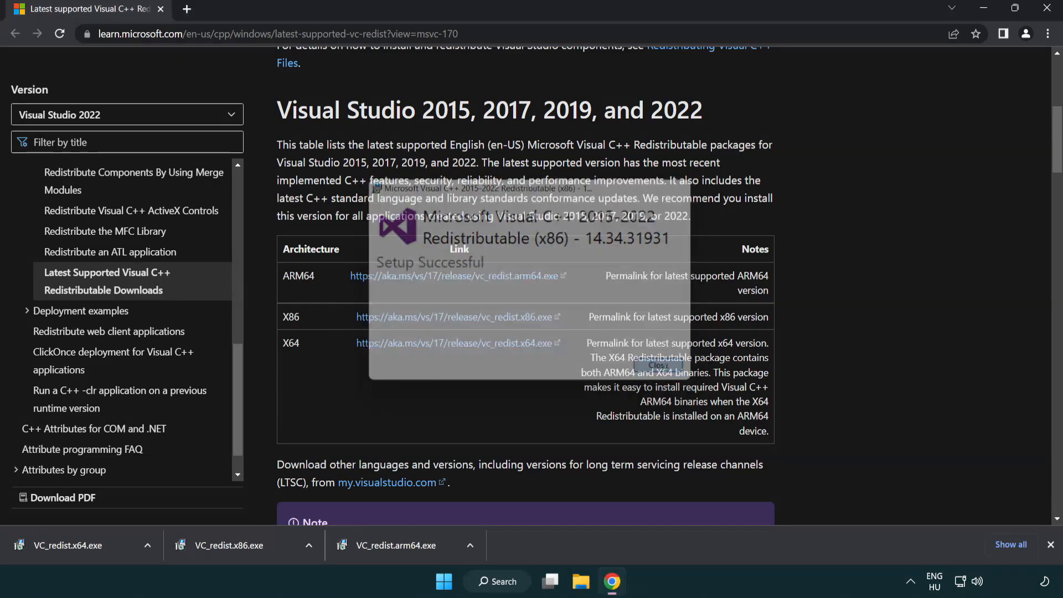
- Install the x64 redistributable, close it without restarting, then close Chrome
left_click(80, 545)
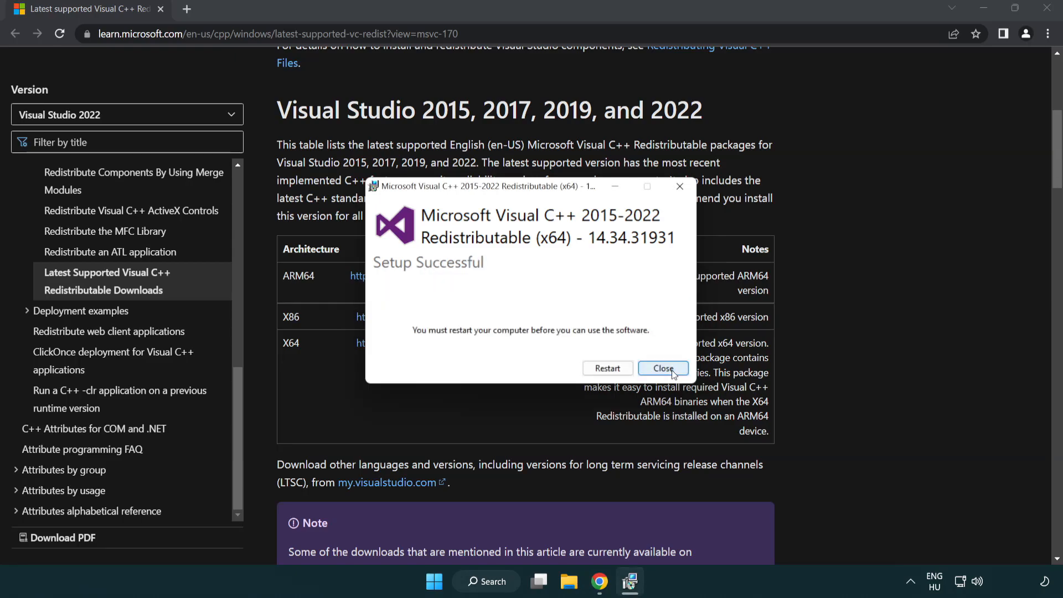
left_click(673, 370)
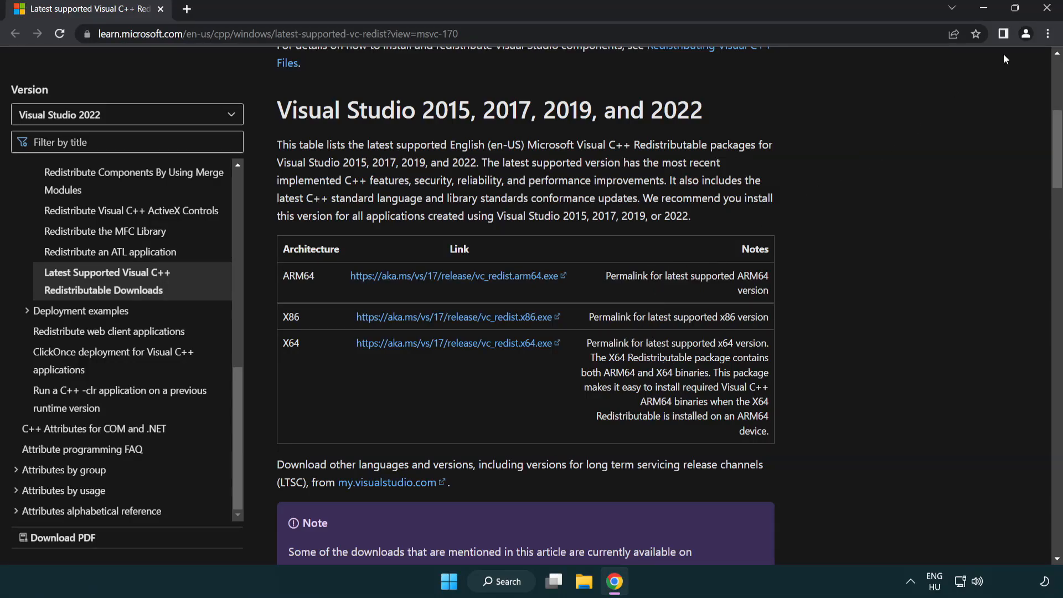
left_click(1045, 10)
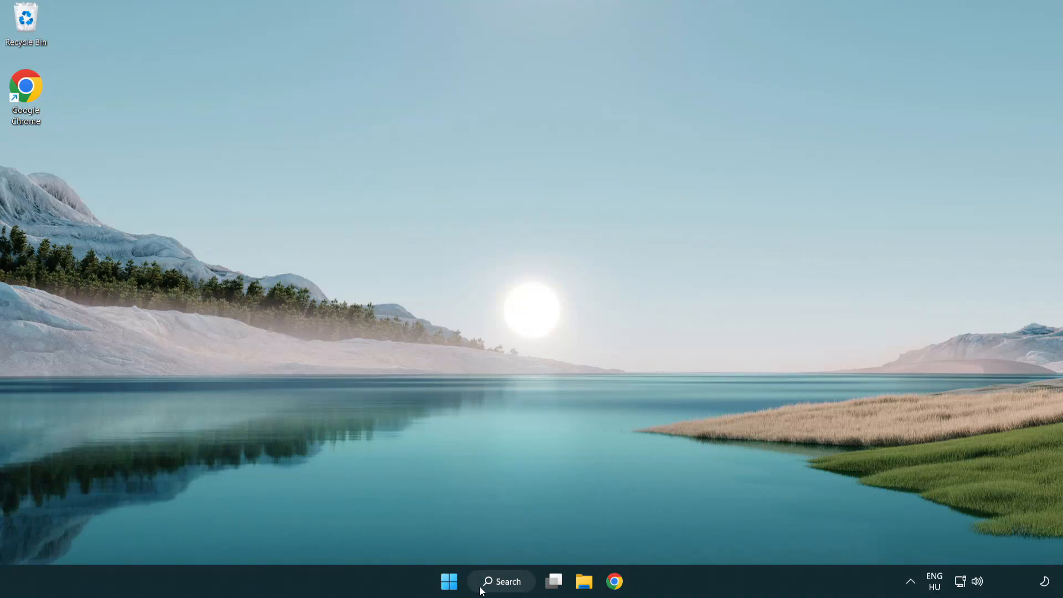
- Search for cmd and bring up the Command Prompt launch options
left_click(503, 581)
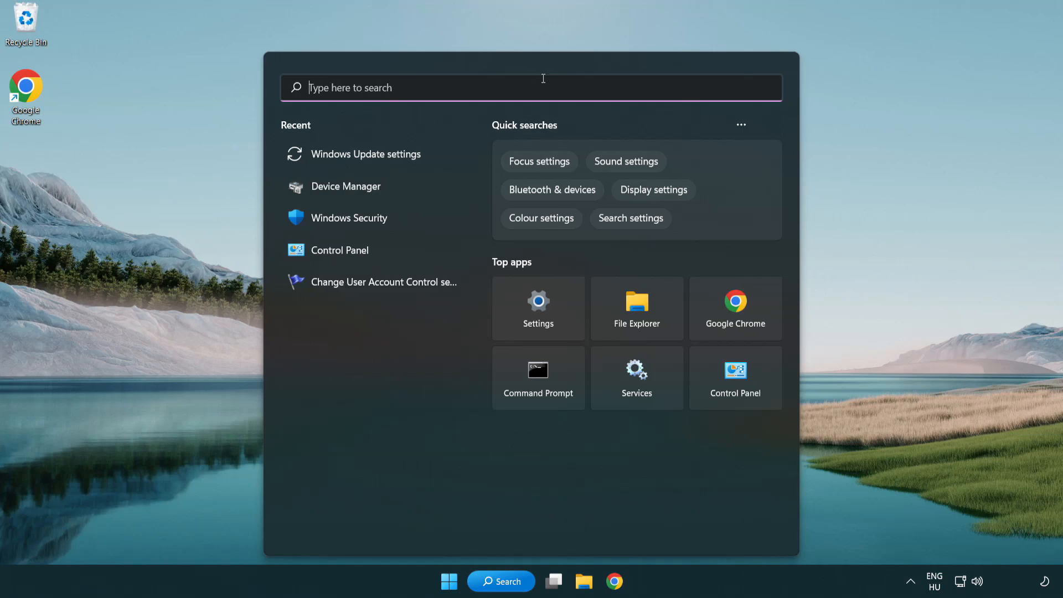
type("cmd")
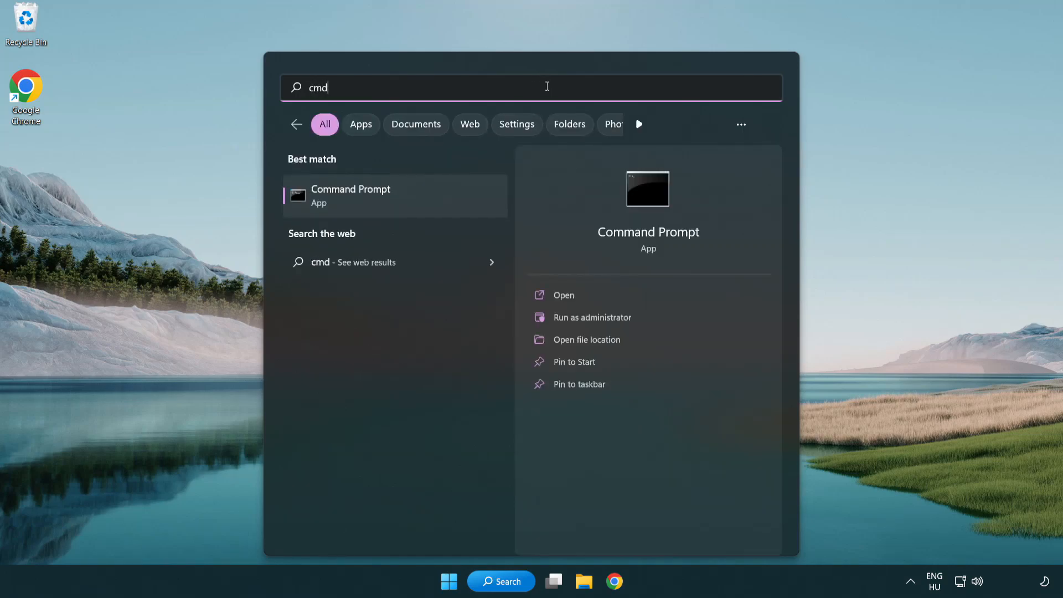
right_click(407, 198)
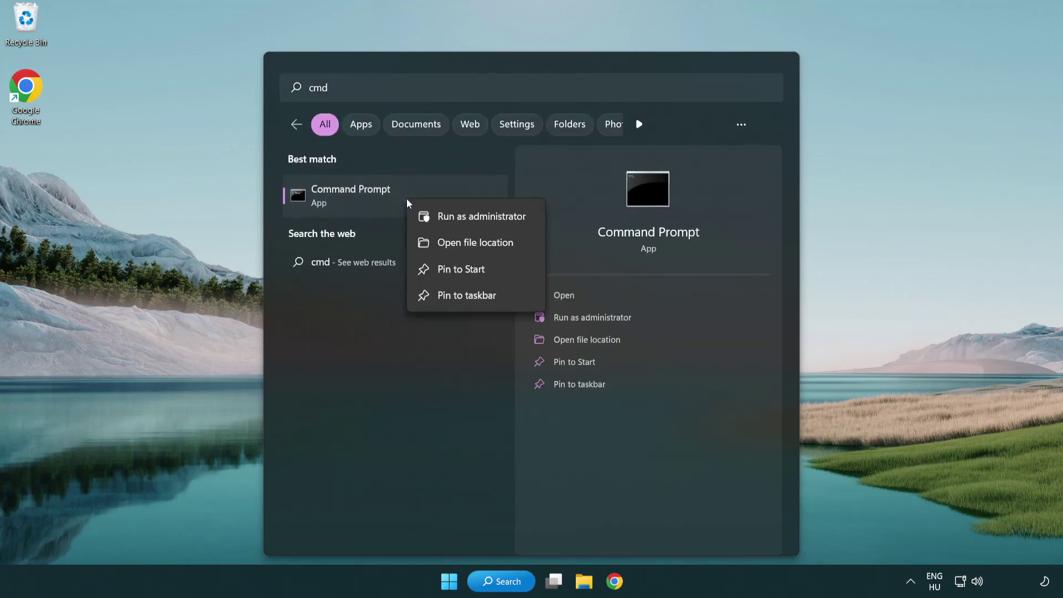
- Run sfc /scannow in the elevated Command Prompt until verification completes
left_click(479, 221)
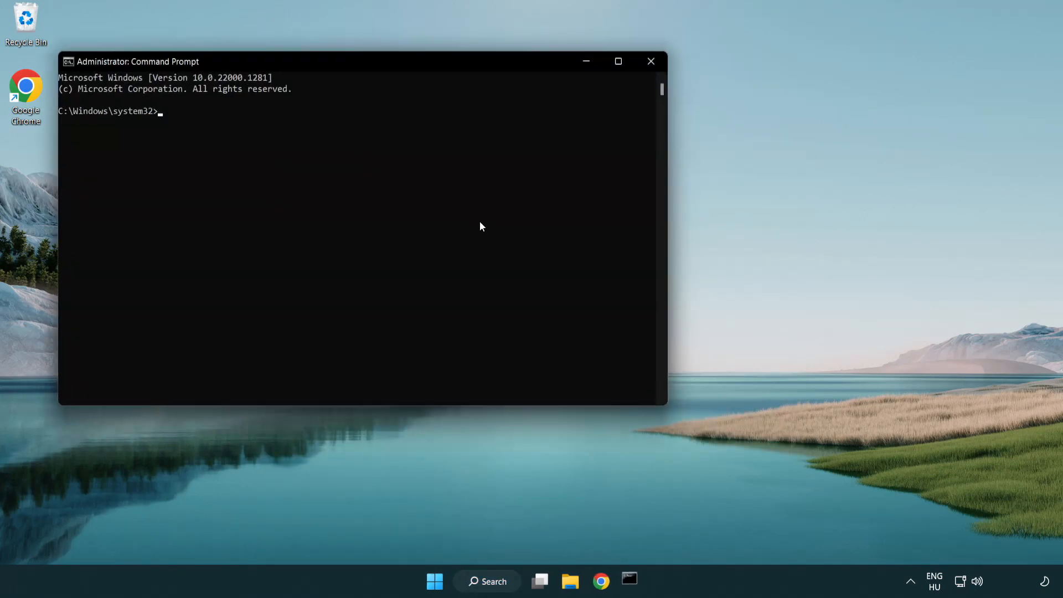
left_click_drag(378, 61, 535, 109)
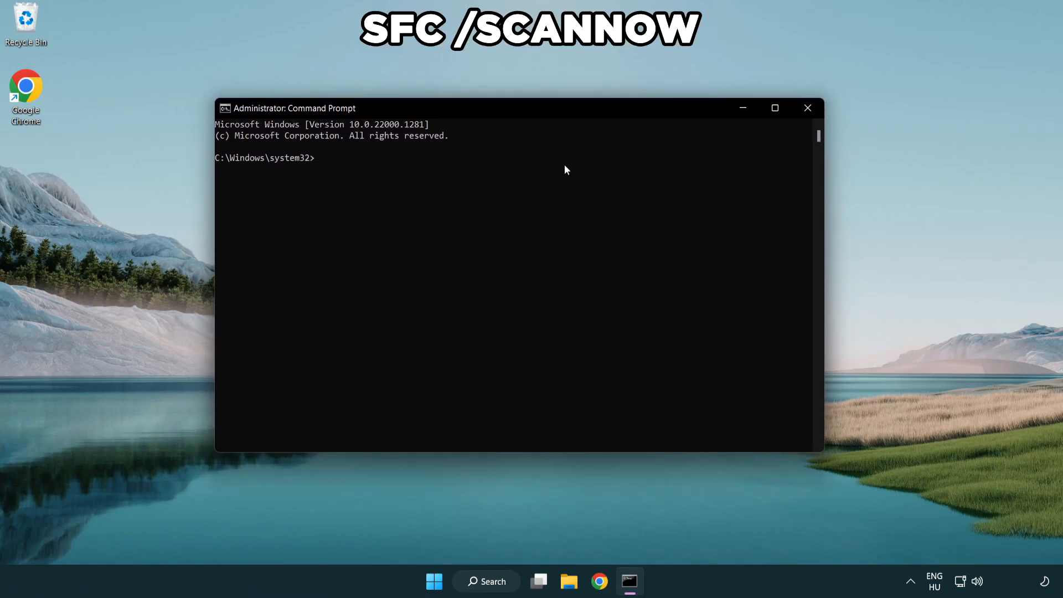
type("sfc /scannow")
key("Return")
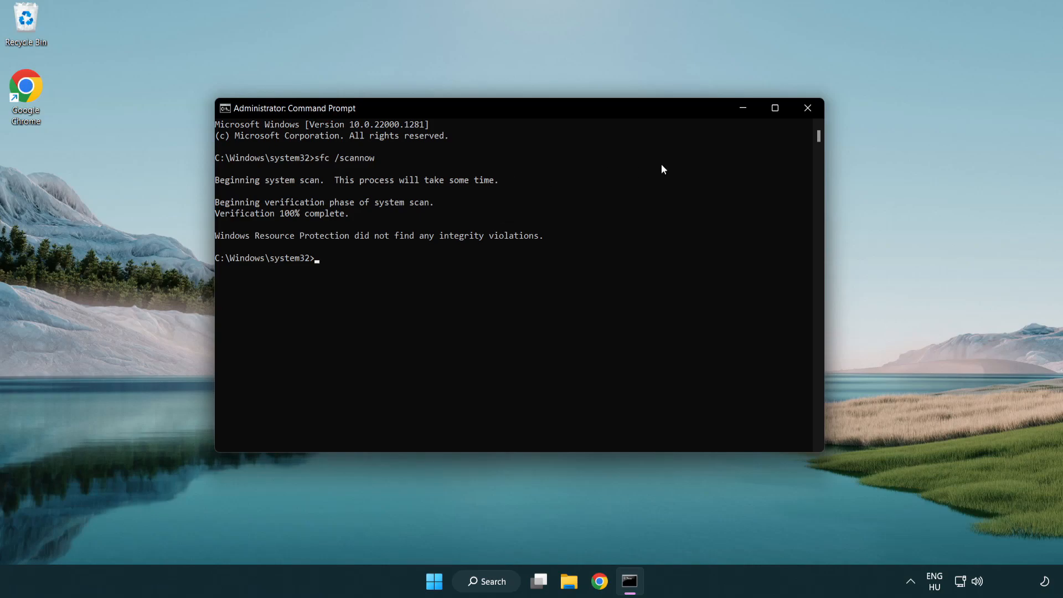
- Close Command Prompt and glance at the Start menu's power options
left_click(813, 114)
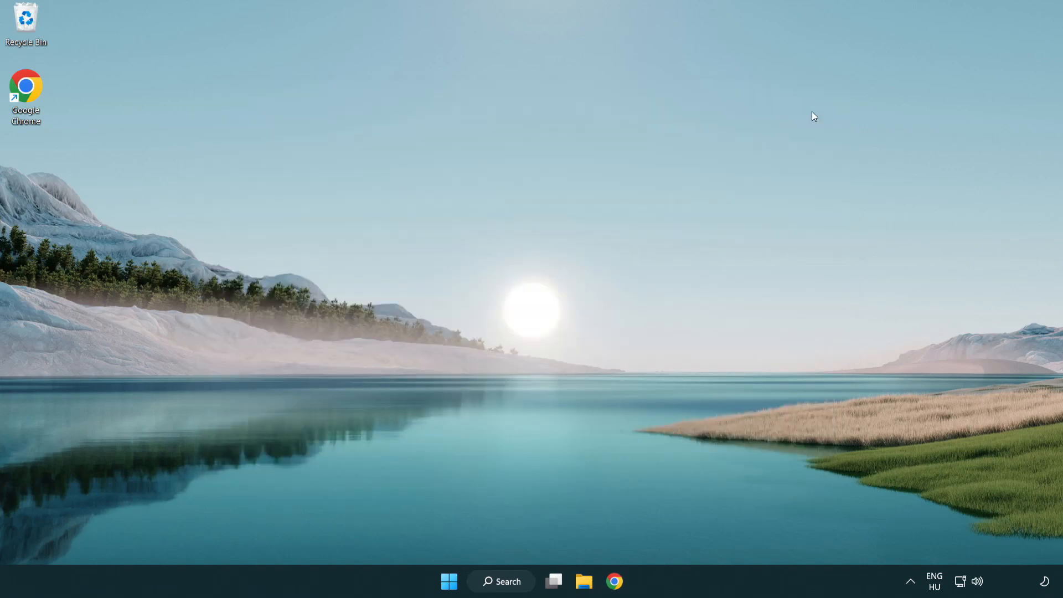
key("super")
left_click(703, 533)
- Search for 'security' and launch the Windows Security app
left_click(507, 581)
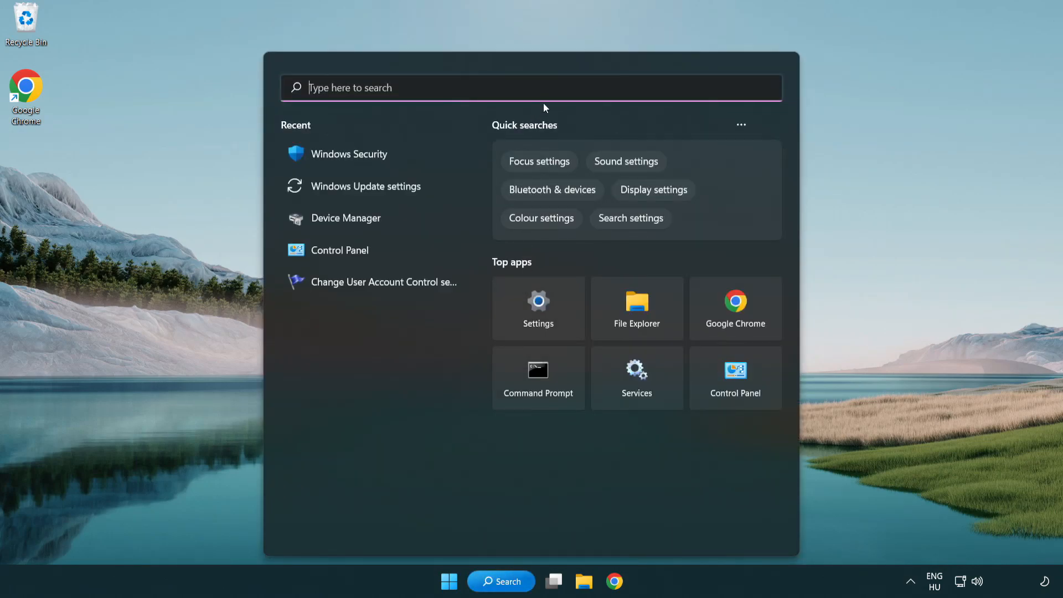
type("sec")
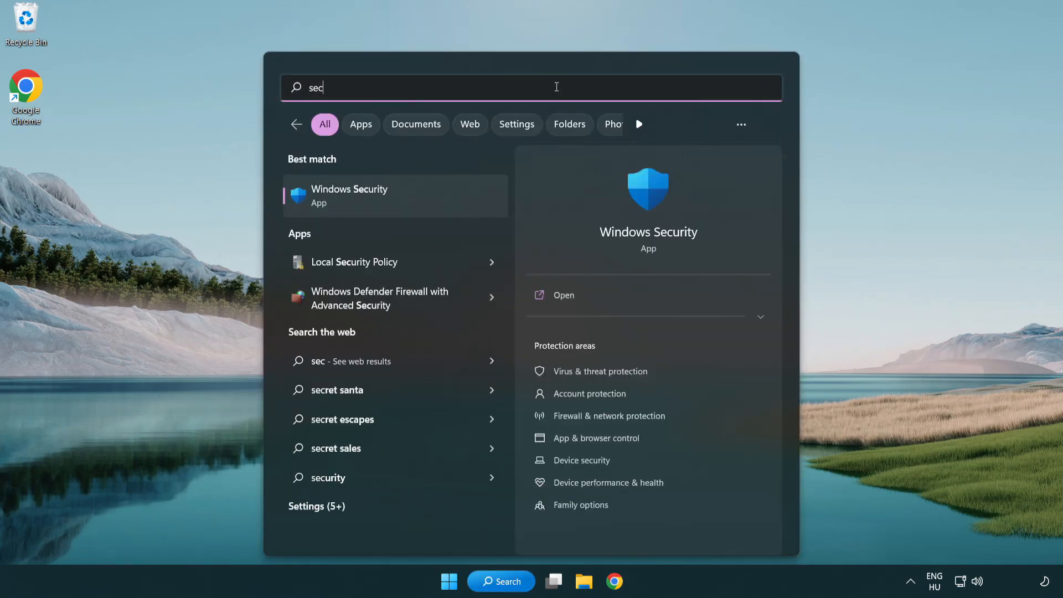
type("uri")
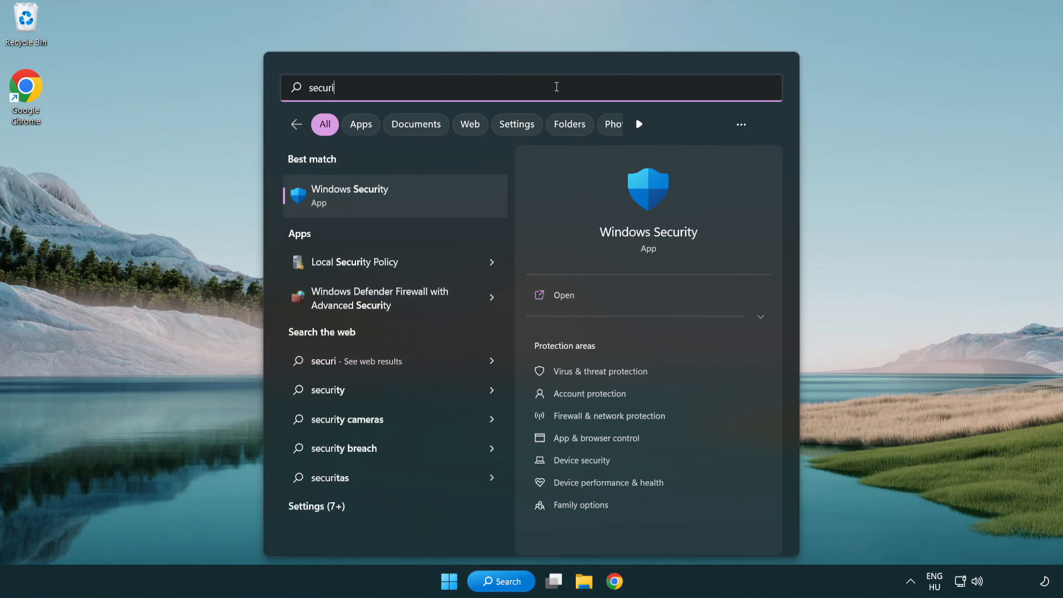
type("ty")
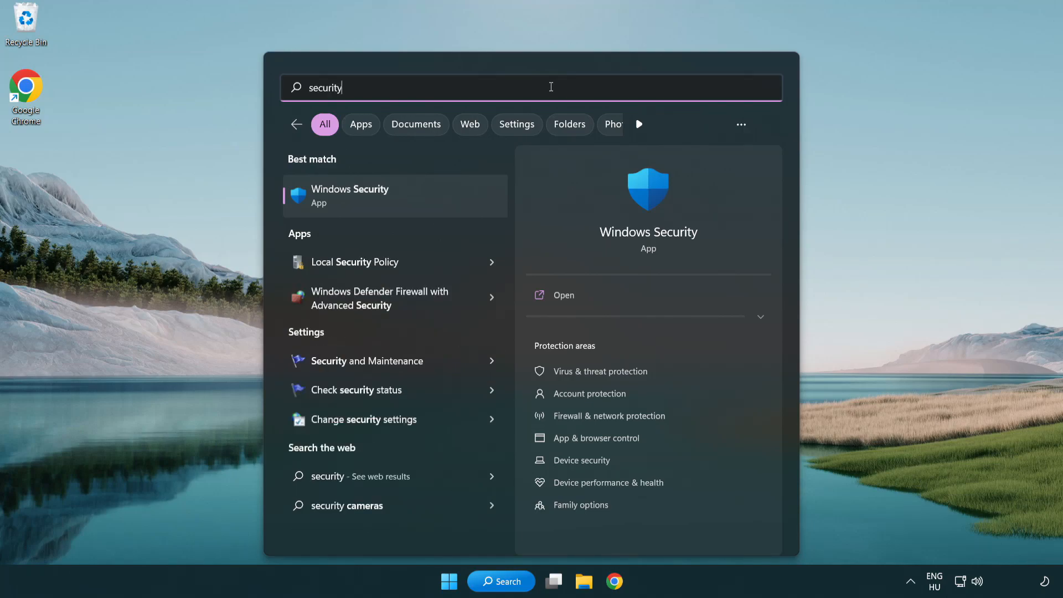
left_click(435, 200)
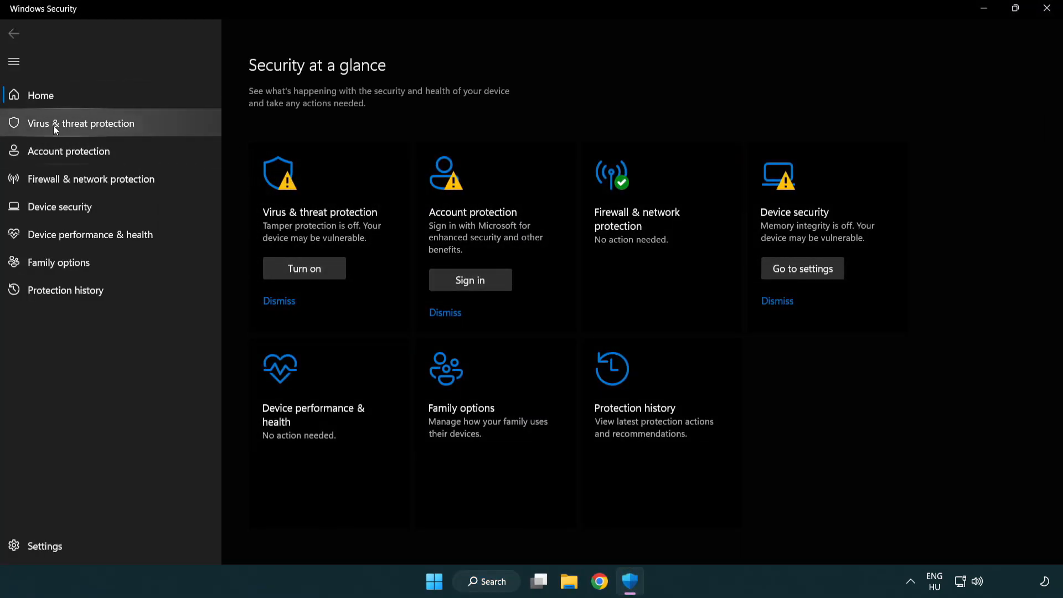
- Go to Virus & threat protection settings and open Add or remove exclusions
left_click(160, 123)
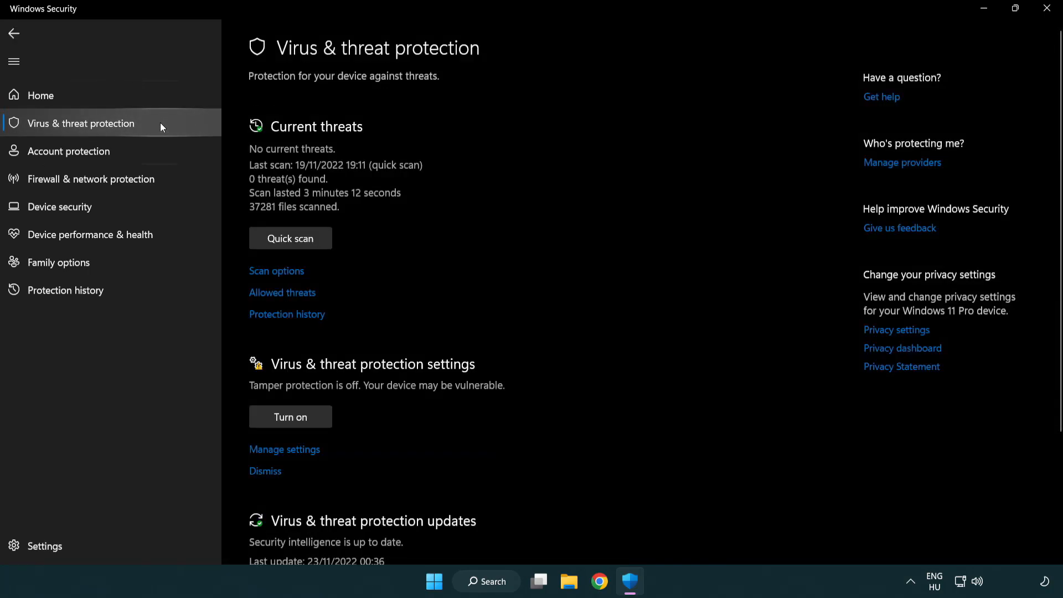
scroll(313, 308, "down", 1)
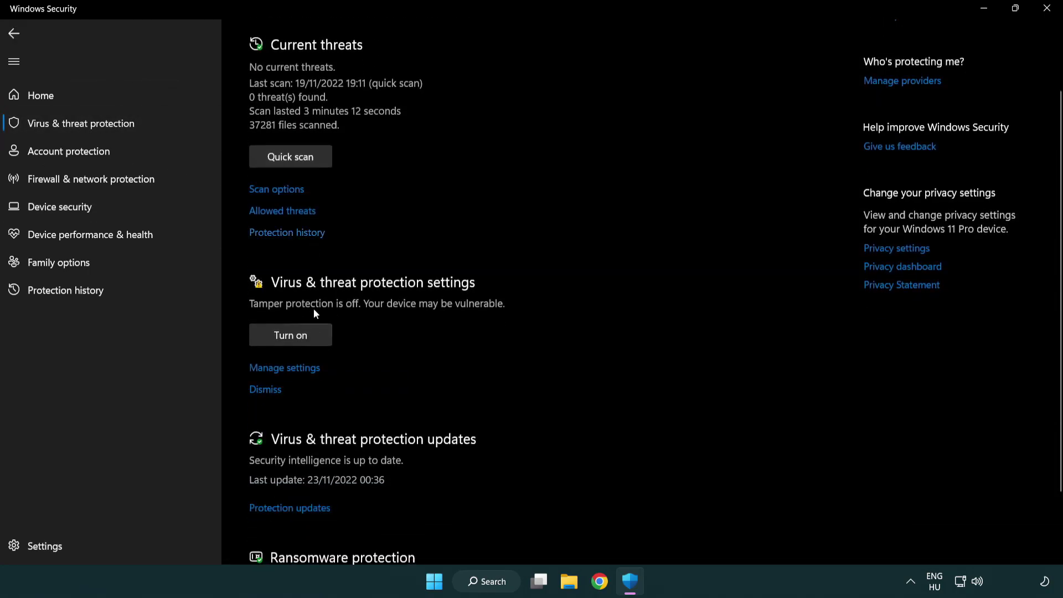
left_click(274, 370)
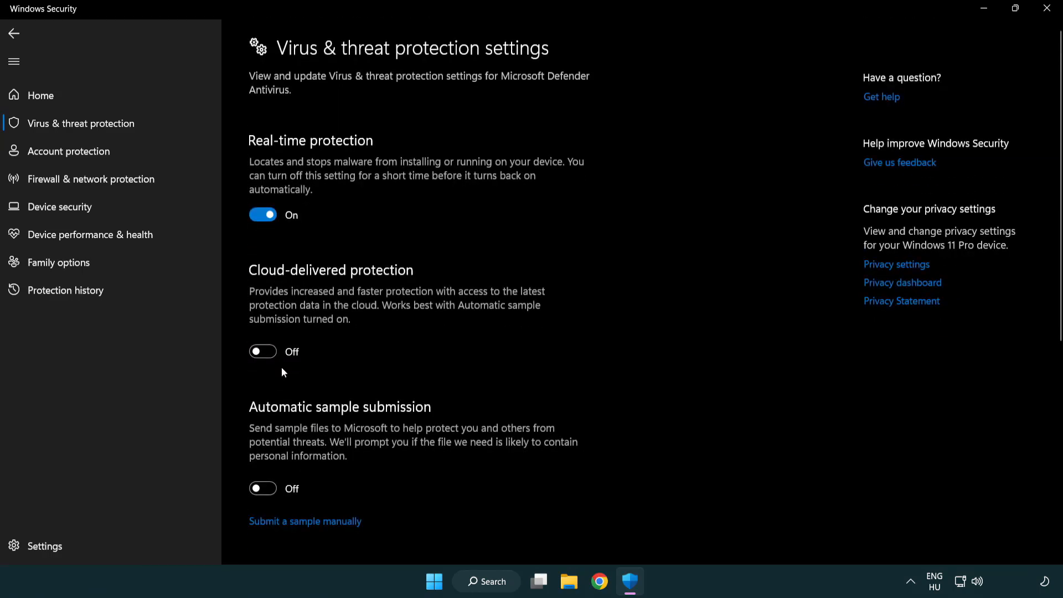
scroll(282, 367, "down", 2)
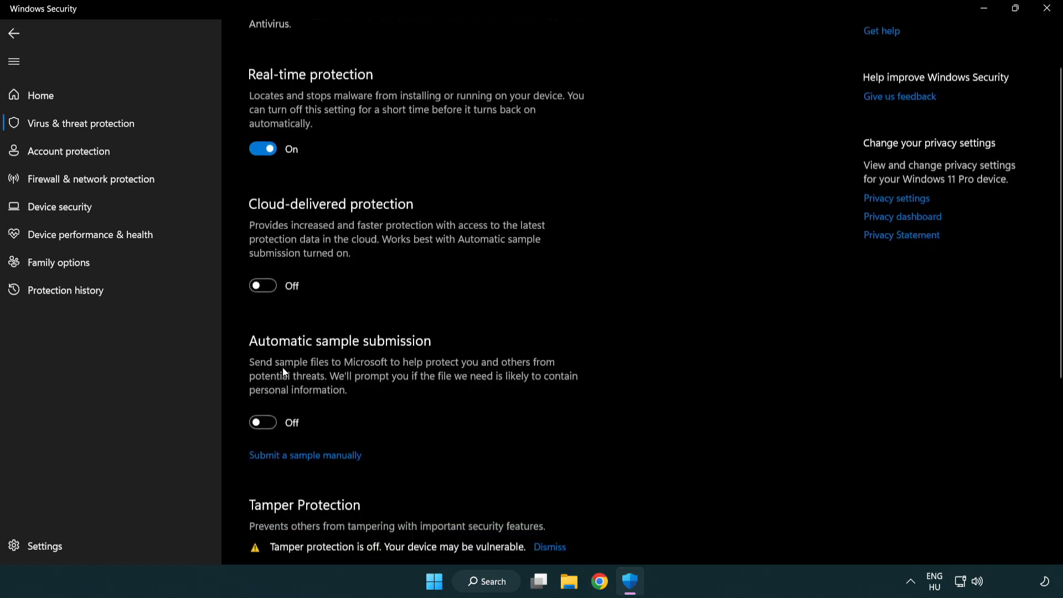
scroll(283, 368, "down", 1)
scroll(282, 368, "down", 2)
scroll(283, 368, "down", 1)
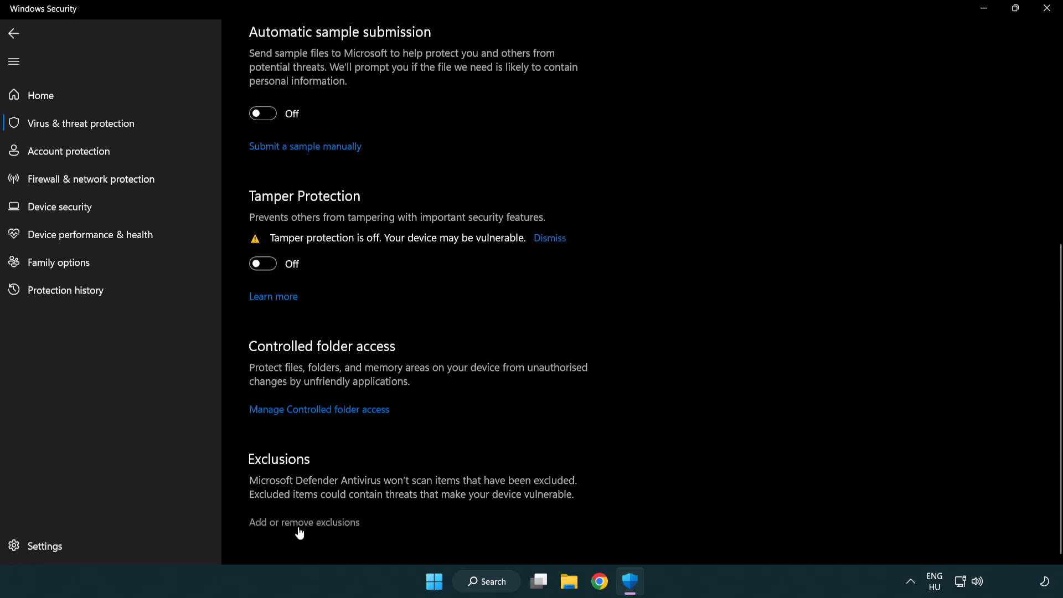
left_click(282, 526)
left_click(309, 530)
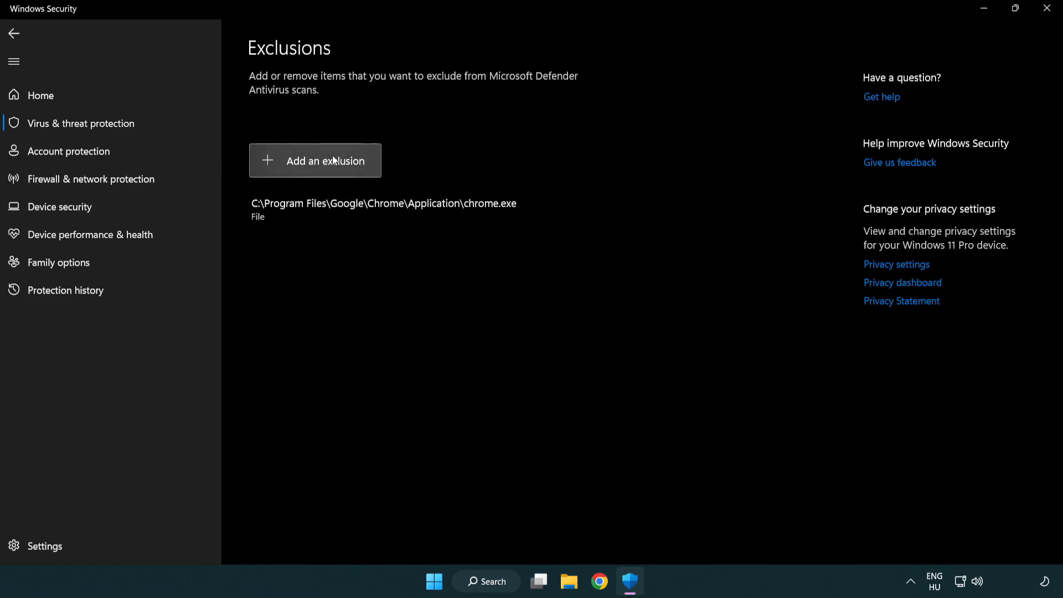
- Start adding a File exclusion and navigate back to This PC in the picker
left_click(318, 162)
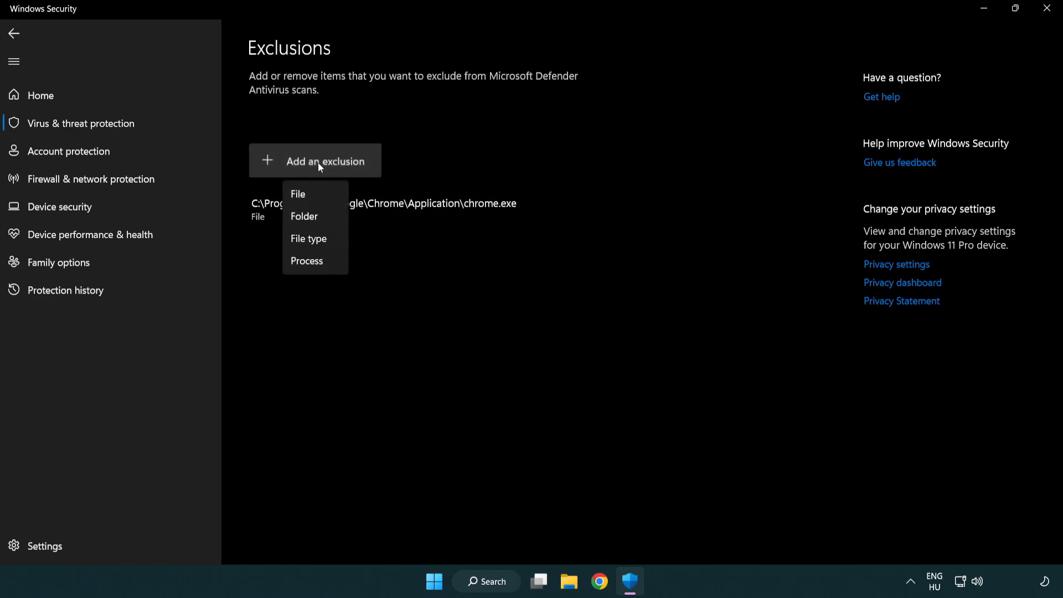
left_click(320, 196)
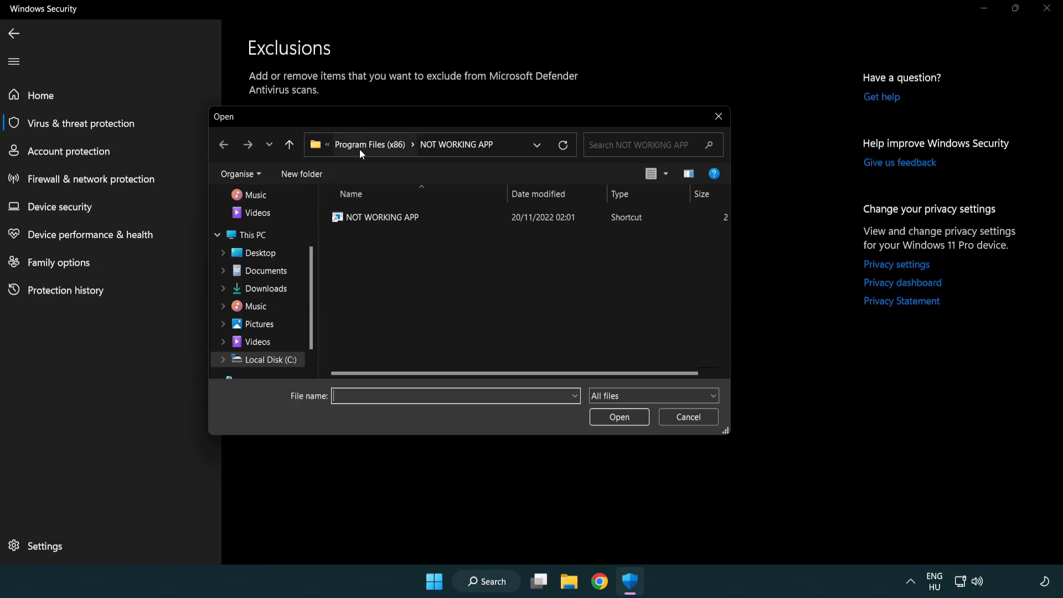
left_click(359, 148)
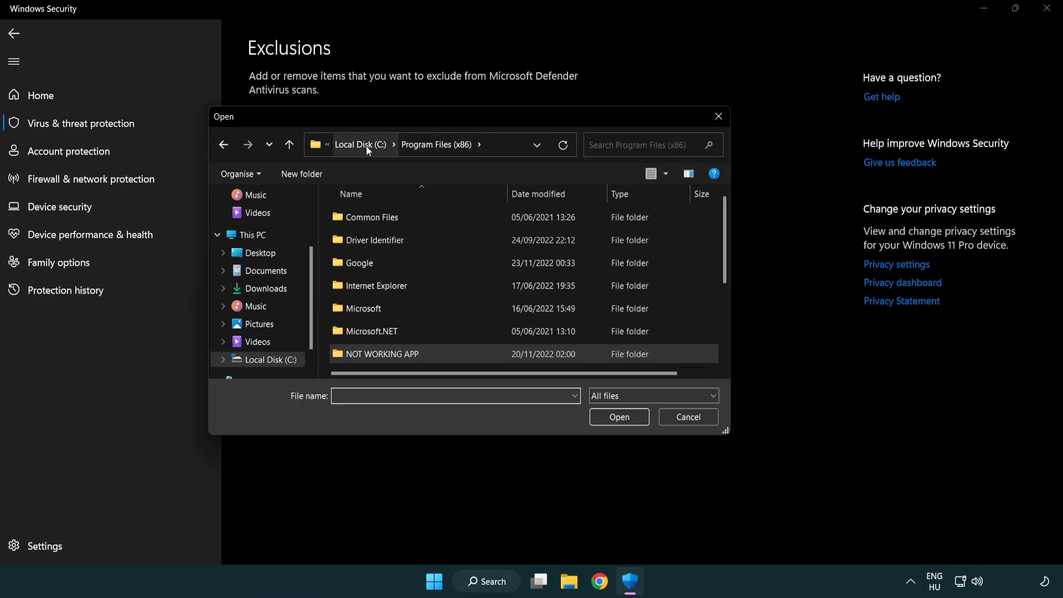
left_click(366, 148)
left_click(360, 147)
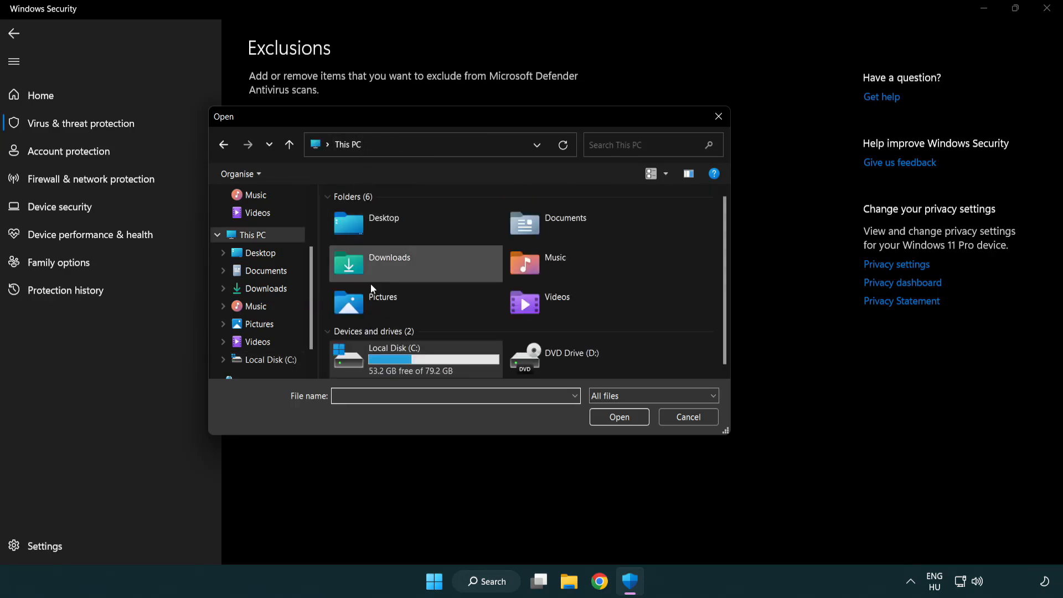
- Select the NOT WORKING APP shortcut in C:\Program Files (x86) as the exclusion, then close Windows Security
double_click(388, 357)
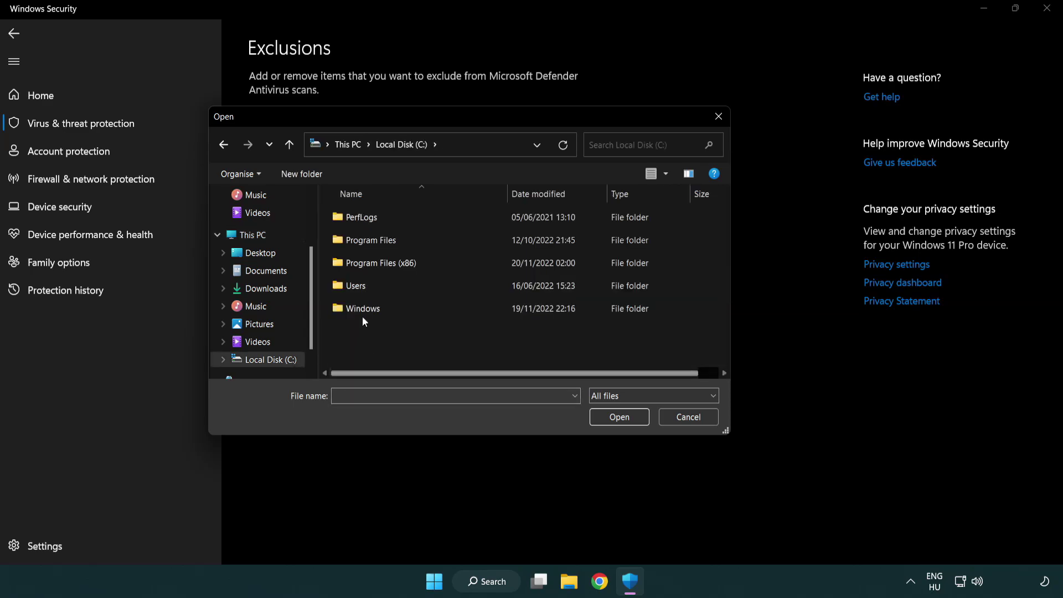
double_click(388, 264)
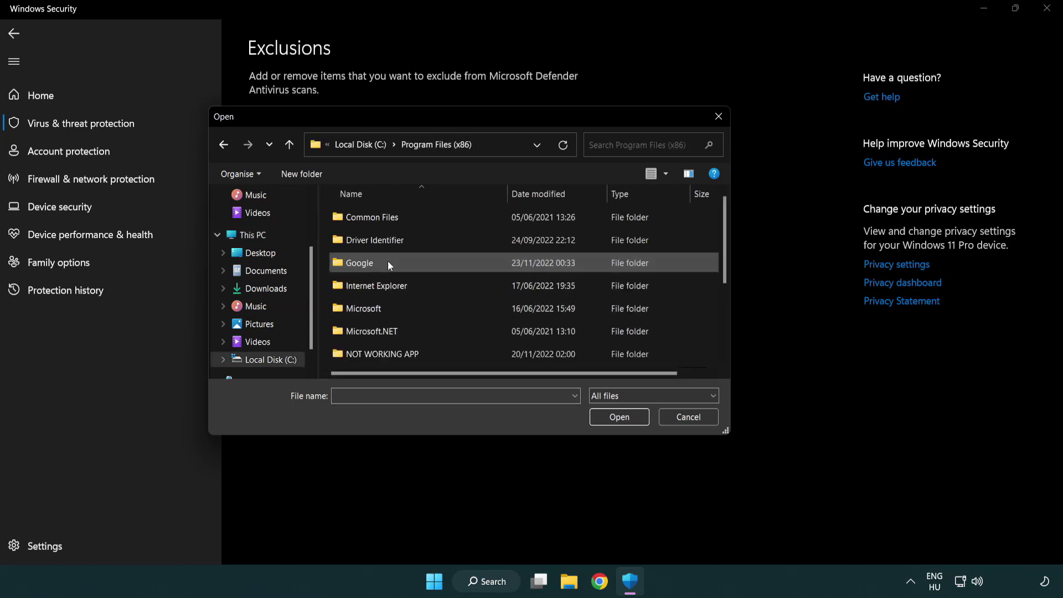
double_click(397, 357)
left_click(376, 217)
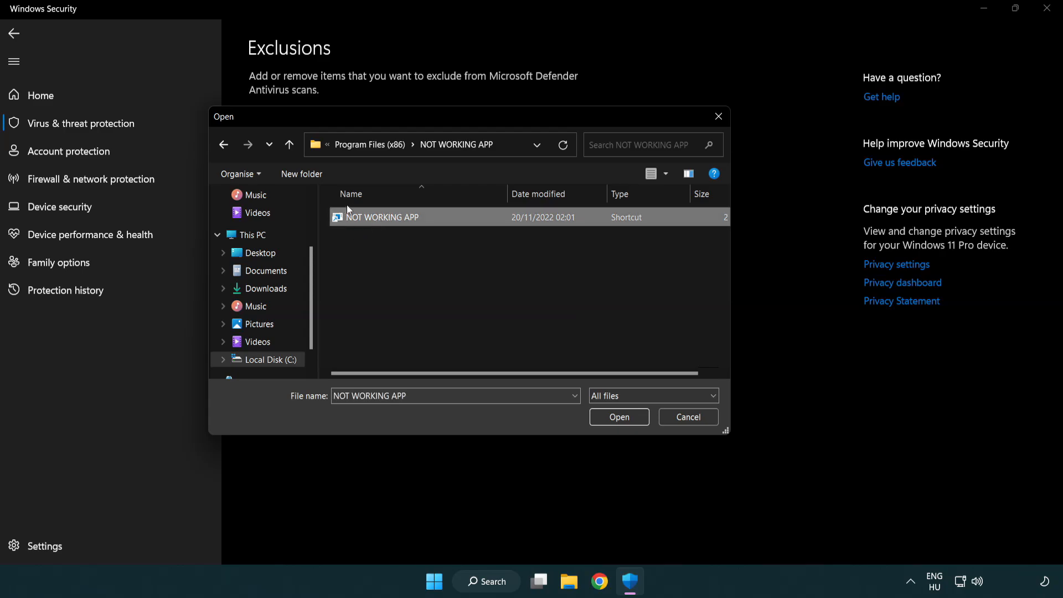
left_click(617, 420)
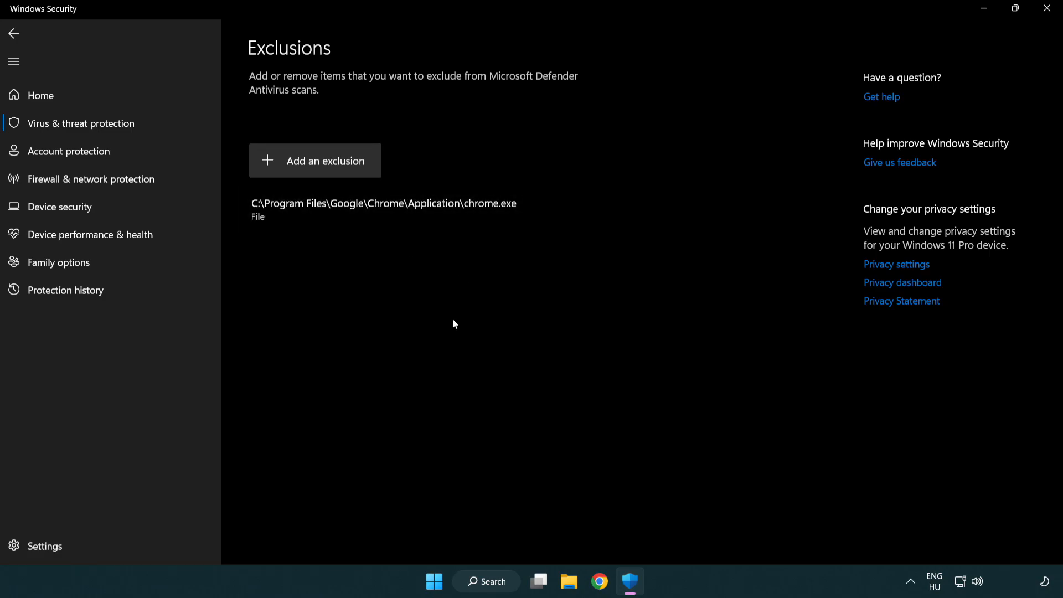
left_click(1049, 10)
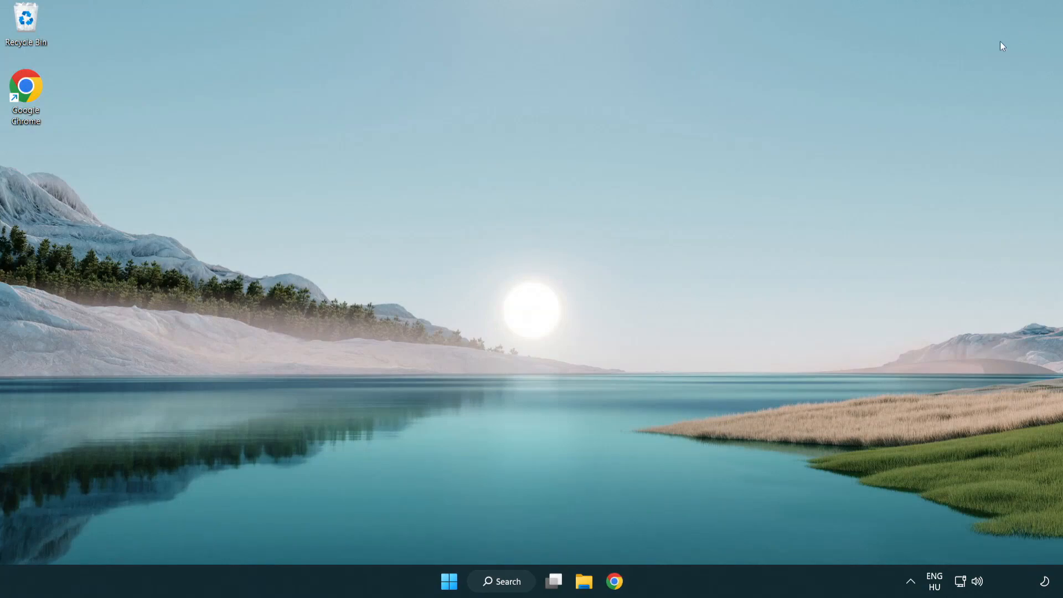
- Show the Start menu's sleep, shut down and restart choices
left_click(448, 584)
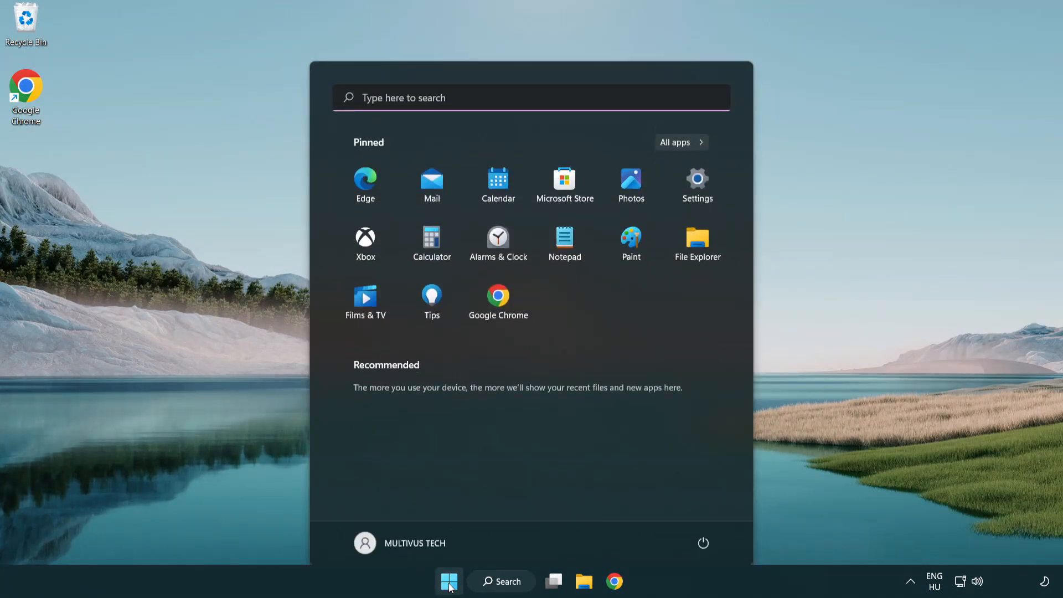
left_click(706, 533)
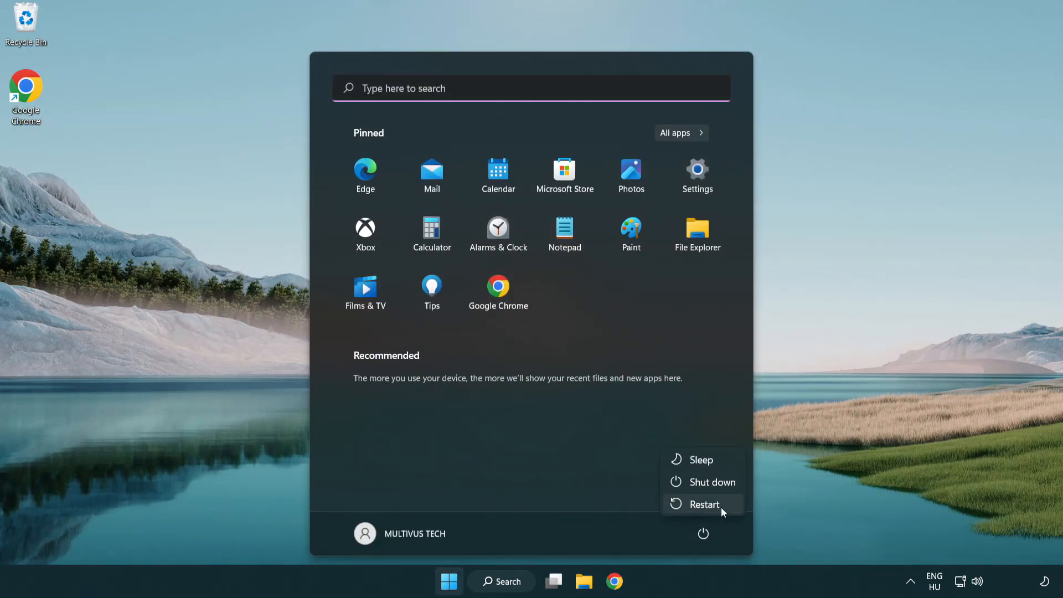